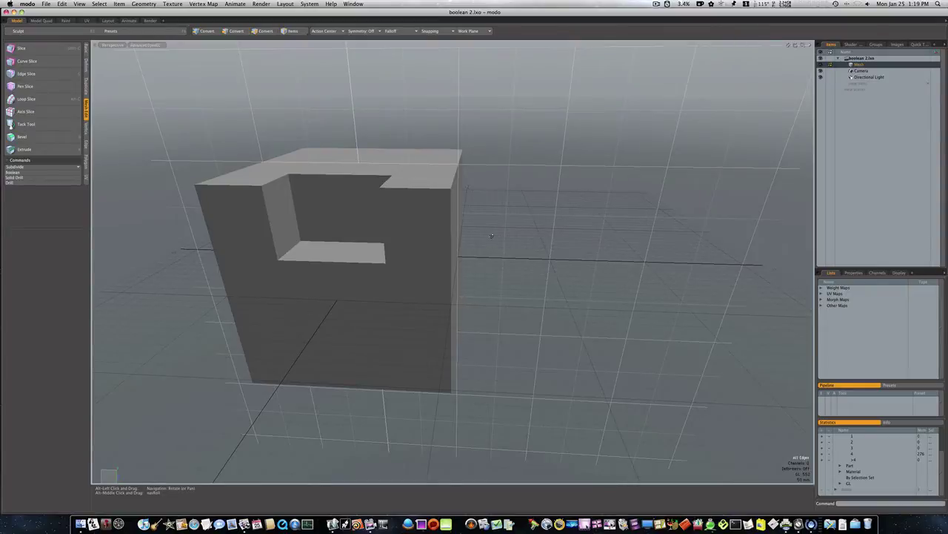
# Step: Turn on subdivision smoothing for the finished notched cube to show its rounded corners
pyautogui.keyDown('alt'); pyautogui.moveTo(492, 238); pyautogui.dragTo(342, 211); pyautogui.keyUp('alt')
pyautogui.press('2')
pyautogui.press('Tab')
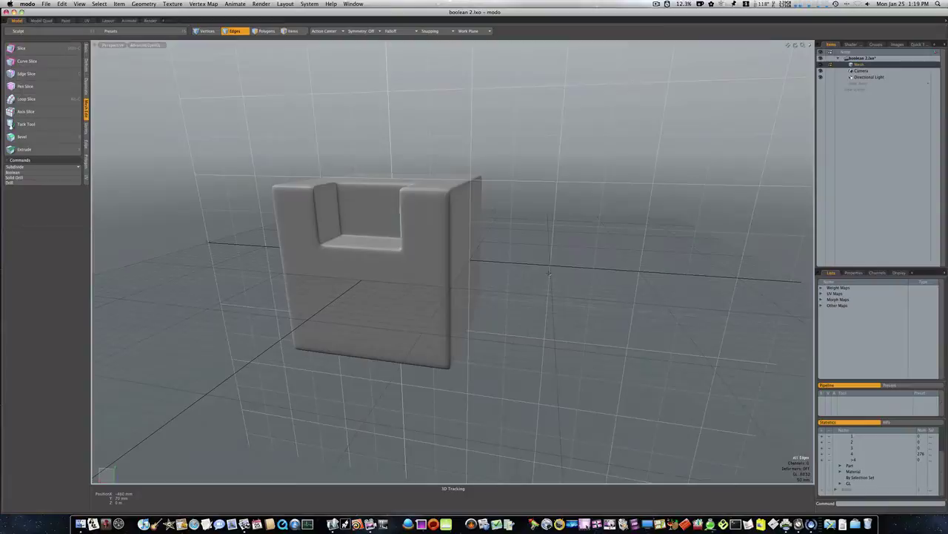
# Step: Enlarge the mesh statistics display and show the wireframe over the smoothed notched cube
pyautogui.moveTo(849, 382); pyautogui.dragTo(851, 346)
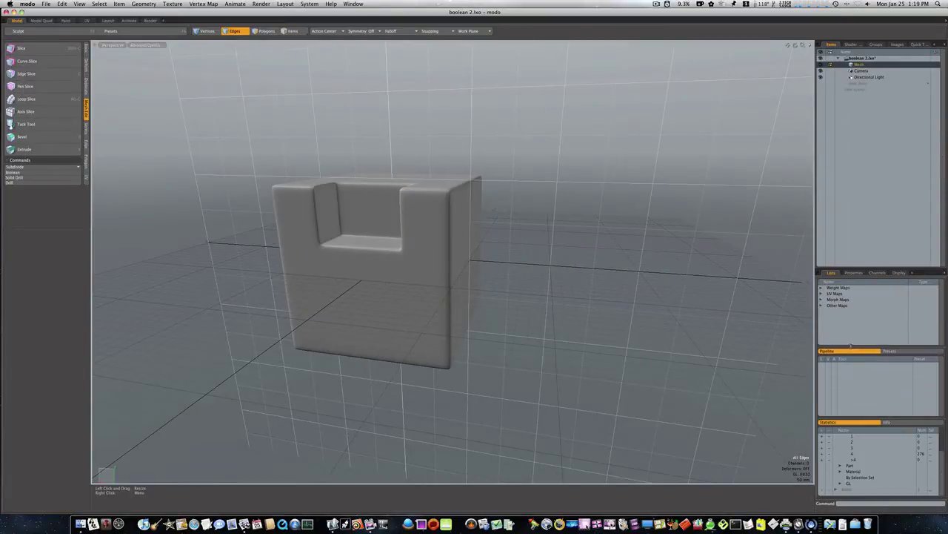
pyautogui.moveTo(856, 416); pyautogui.dragTo(856, 370)
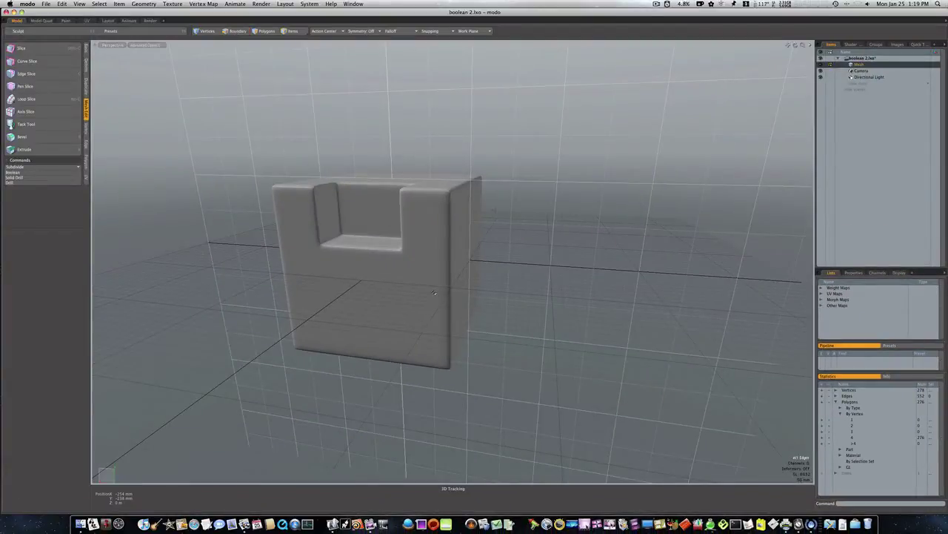
pyautogui.hotkey('ctrl', '3')
pyautogui.click(471, 295)
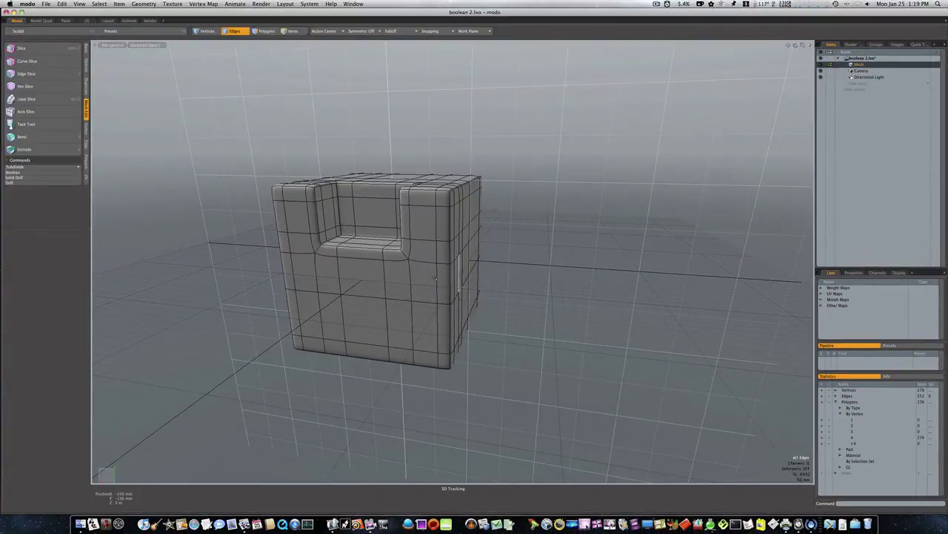
pyautogui.moveTo(435, 281)
pyautogui.keyDown('alt'); pyautogui.mouseDown()
pyautogui.moveTo(469, 303)
pyautogui.moveTo(430, 276)
pyautogui.mouseUp(); pyautogui.keyUp('alt')
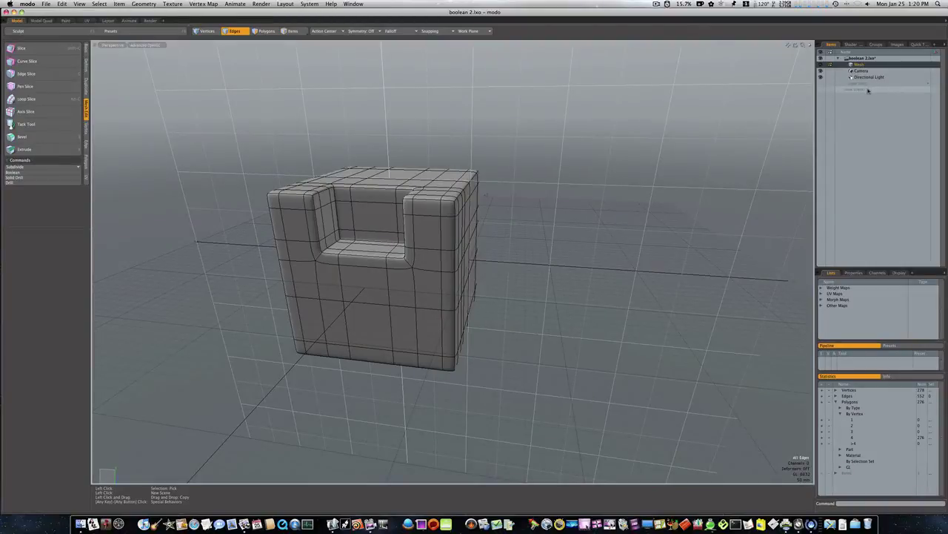
# Step: Create a new empty scene and add a unit cube to its mesh layer
pyautogui.press('super+n')
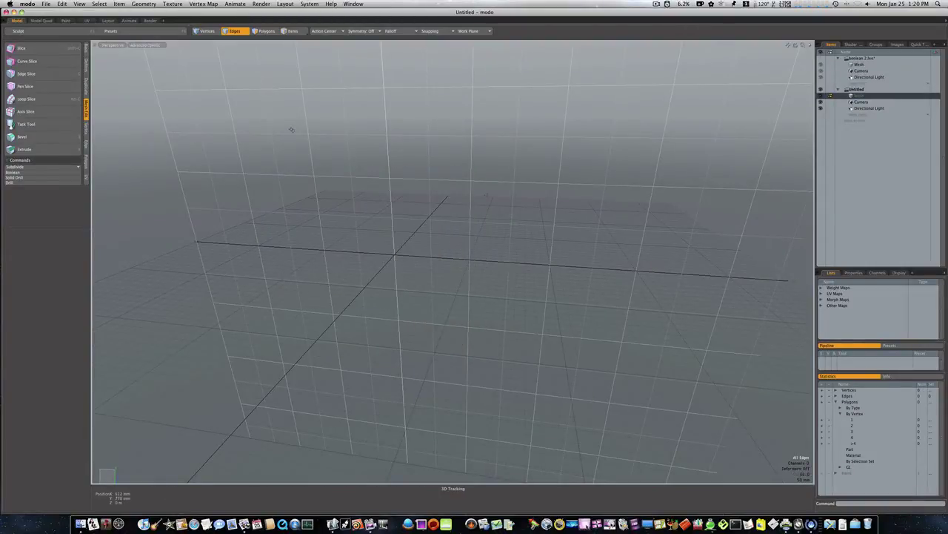
pyautogui.click(86, 49)
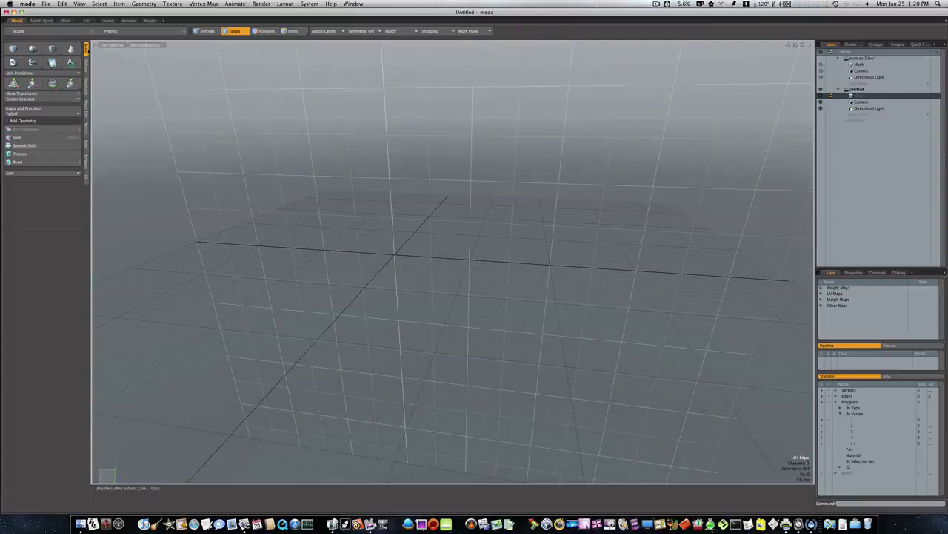
pyautogui.click(12, 49)
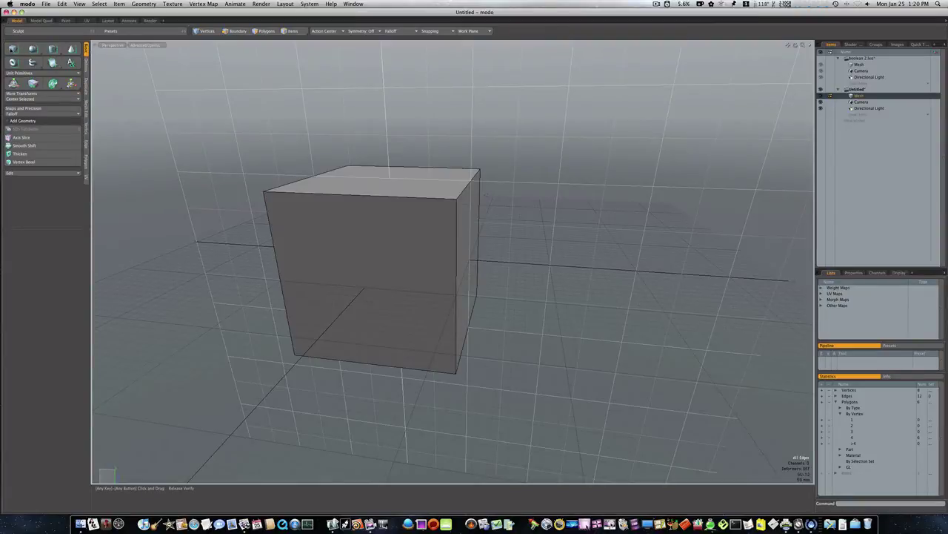
pyautogui.press('2')
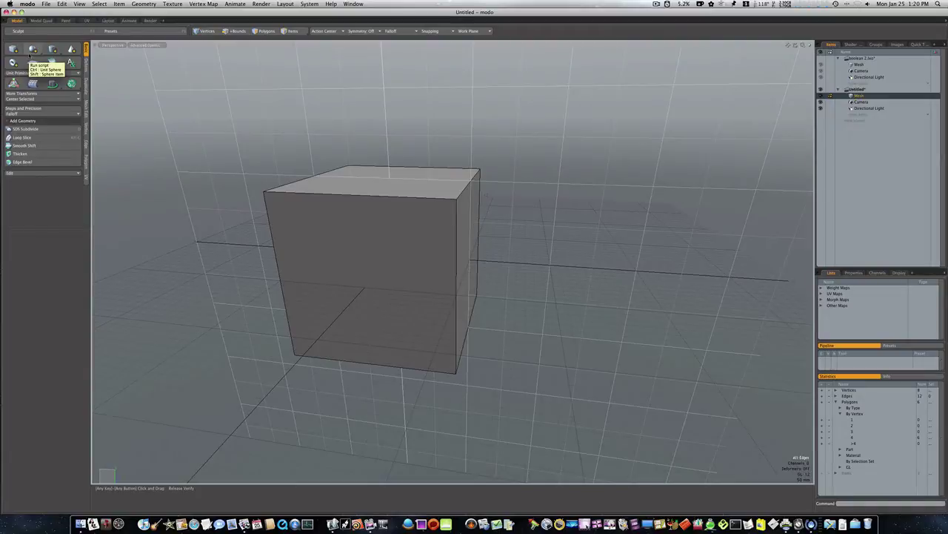
# Step: Add a second cube as a separate mesh item and scale it uniformly to about 41.5 %
pyautogui.click(15, 50)
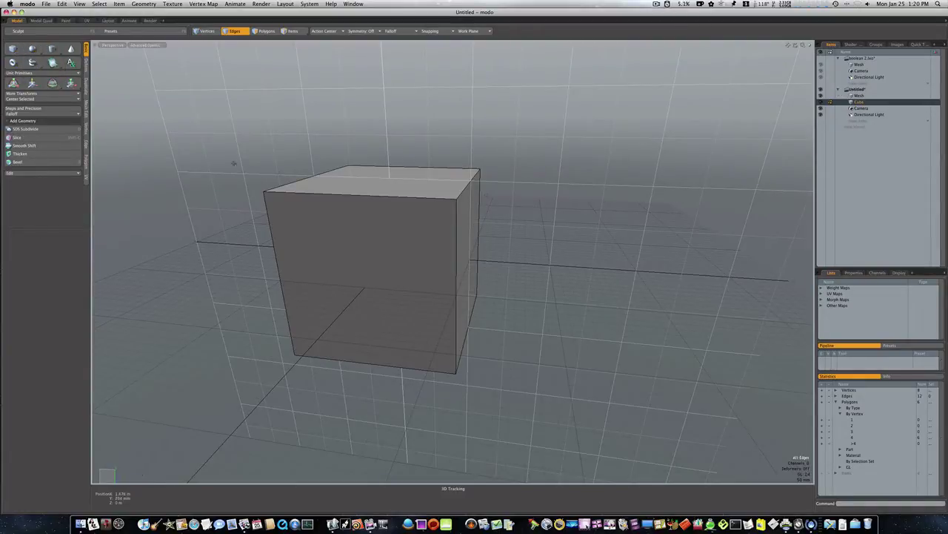
pyautogui.press('r')
pyautogui.moveTo(395, 252); pyautogui.dragTo(355, 252)
pyautogui.moveTo(315, 227); pyautogui.dragTo(309, 227)
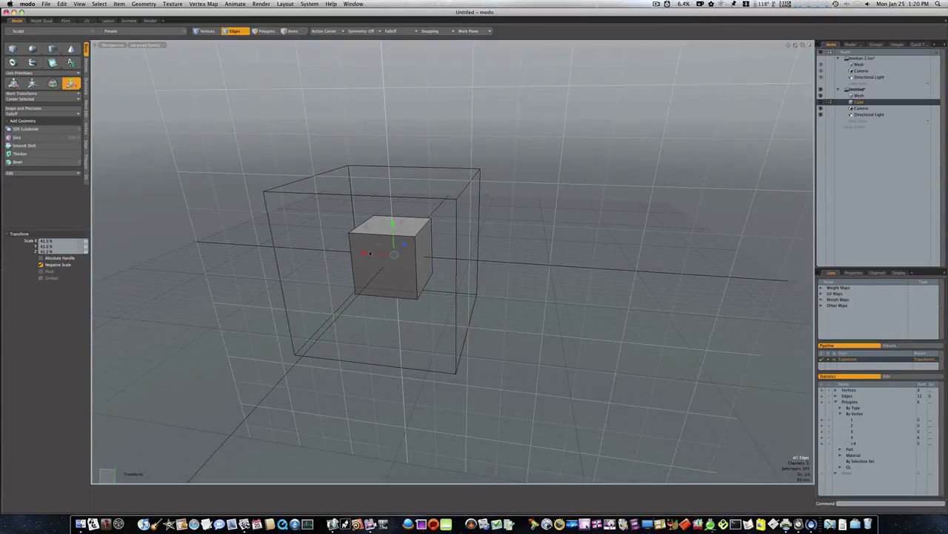
# Step: Move the small cube up and forward until it overlaps the large cube's top front edge
pyautogui.press('w')
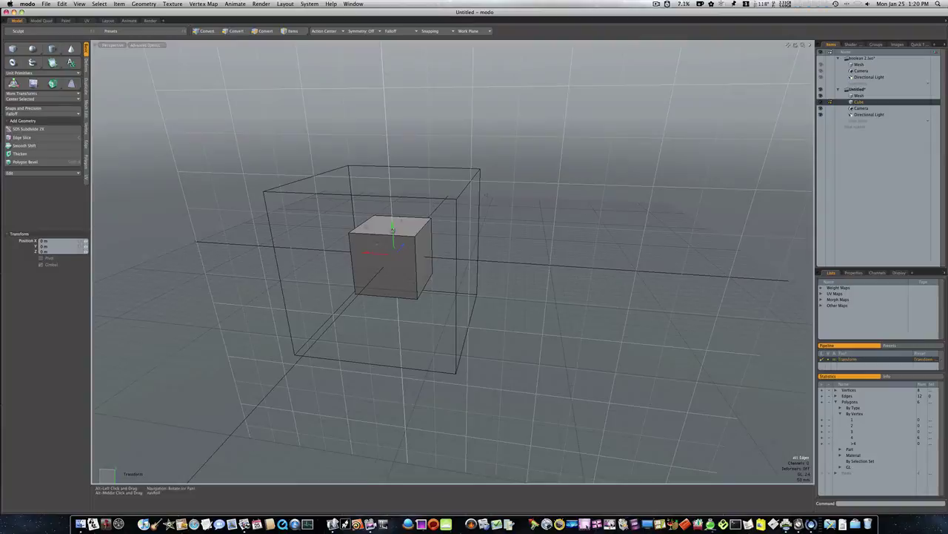
pyautogui.moveTo(393, 233); pyautogui.dragTo(389, 162)
pyautogui.keyDown('alt'); pyautogui.moveTo(374, 233); pyautogui.dragTo(433, 250); pyautogui.keyUp('alt')
pyautogui.moveTo(384, 227); pyautogui.dragTo(519, 271)
pyautogui.press('space')
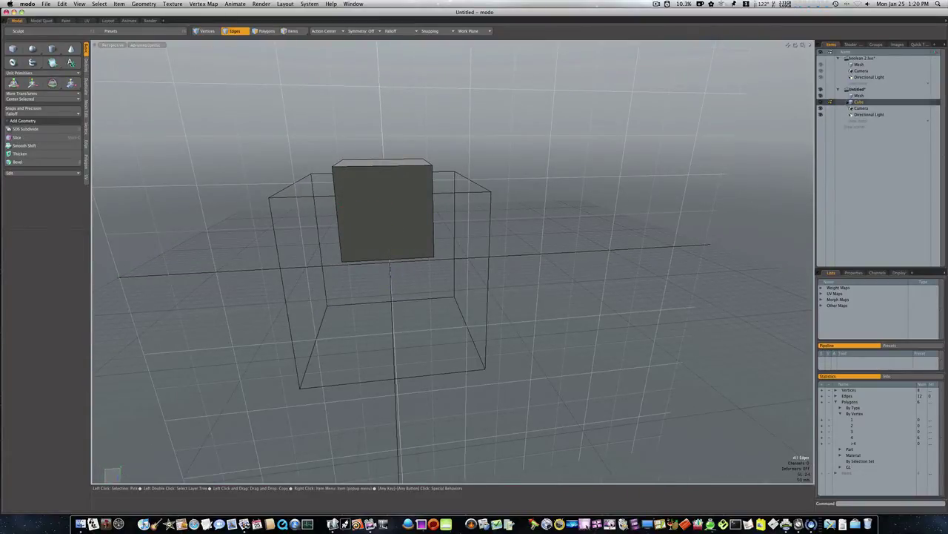
# Step: Boolean-subtract the small background cube from the large cube, using the Subtract operation with Background as the drive mesh
pyautogui.click(856, 96)
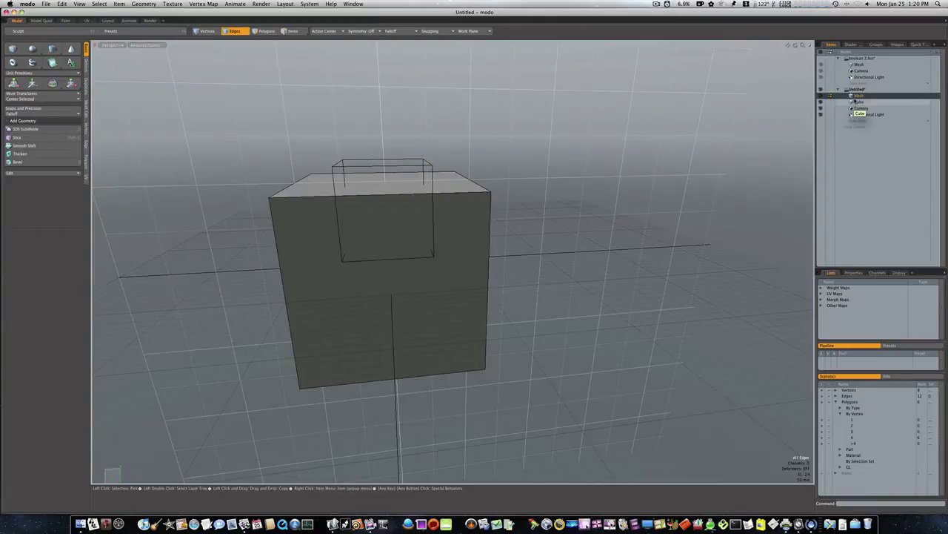
pyautogui.moveTo(856, 102); pyautogui.dragTo(747, 113)
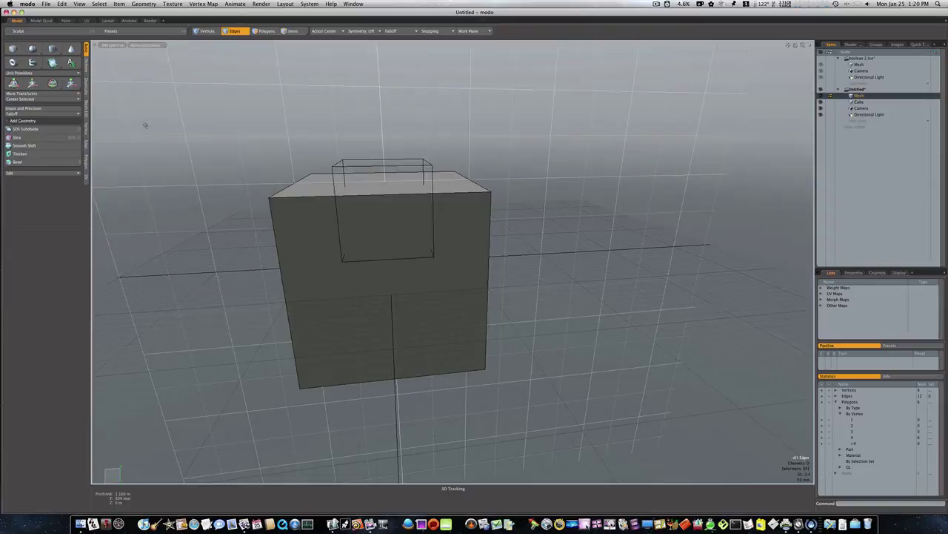
pyautogui.click(86, 108)
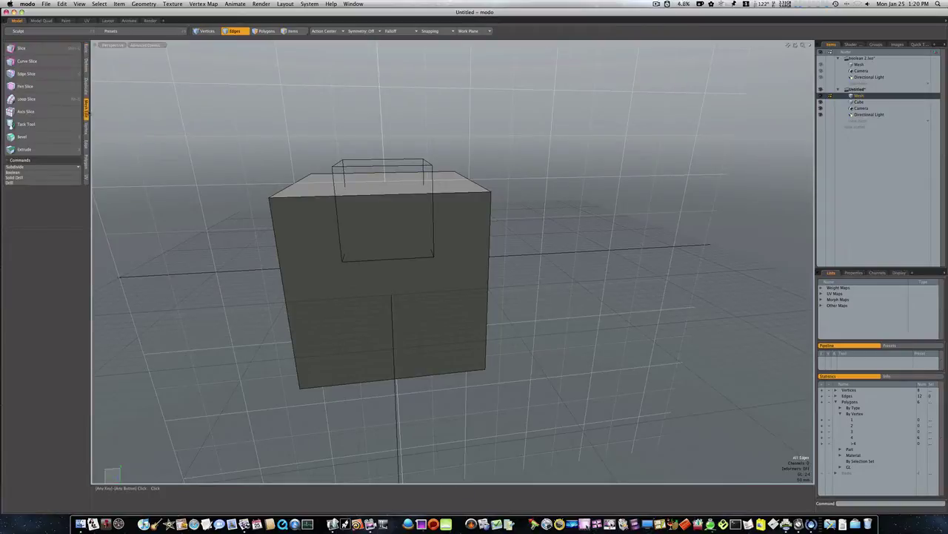
pyautogui.click(13, 171)
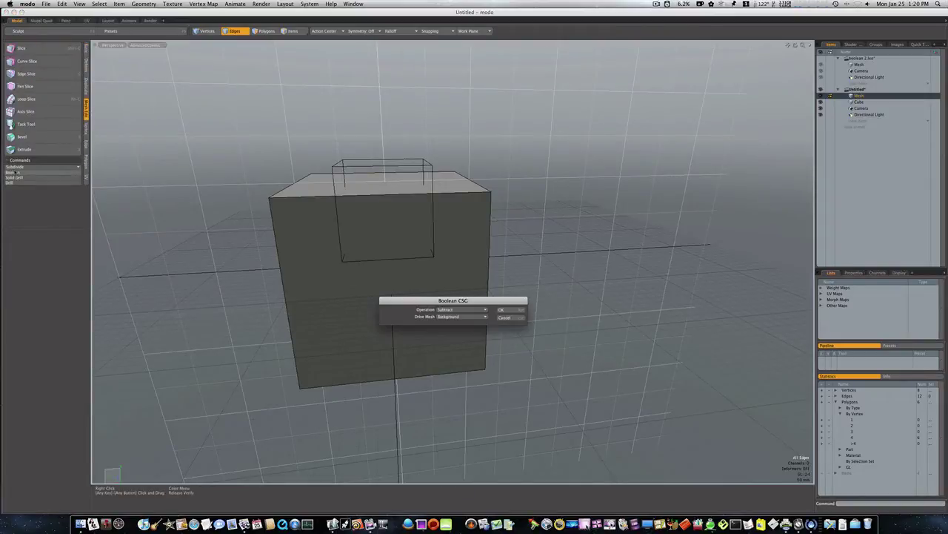
pyautogui.click(501, 309)
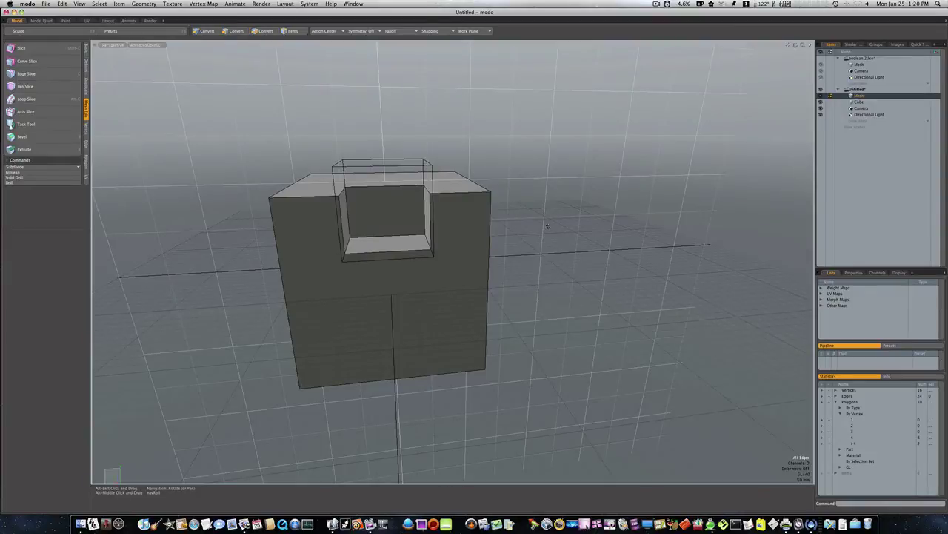
# Step: Delete the small Cube item that served as the cutter
pyautogui.keyDown('alt'); pyautogui.moveTo(544, 227); pyautogui.dragTo(522, 236); pyautogui.keyUp('alt')
pyautogui.click(858, 102)
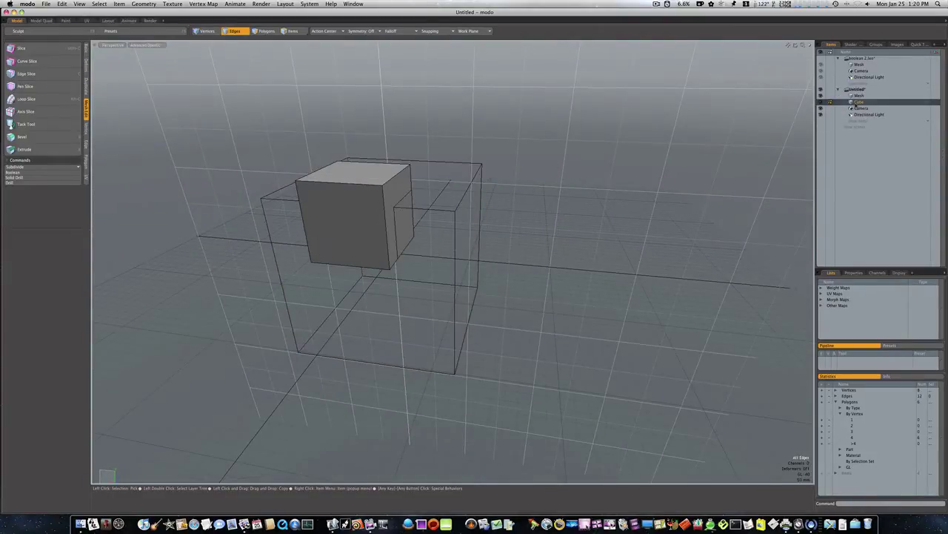
pyautogui.rightClick(855, 106)
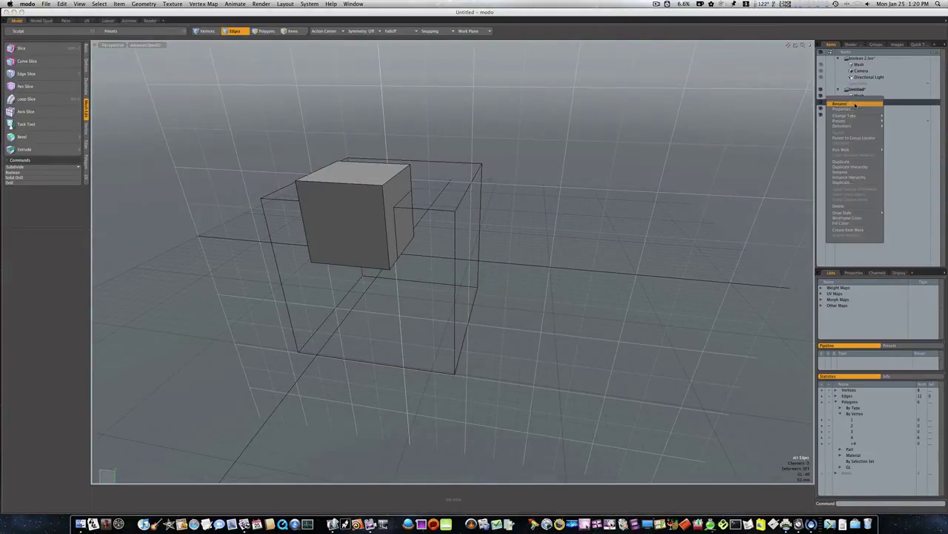
pyautogui.click(844, 206)
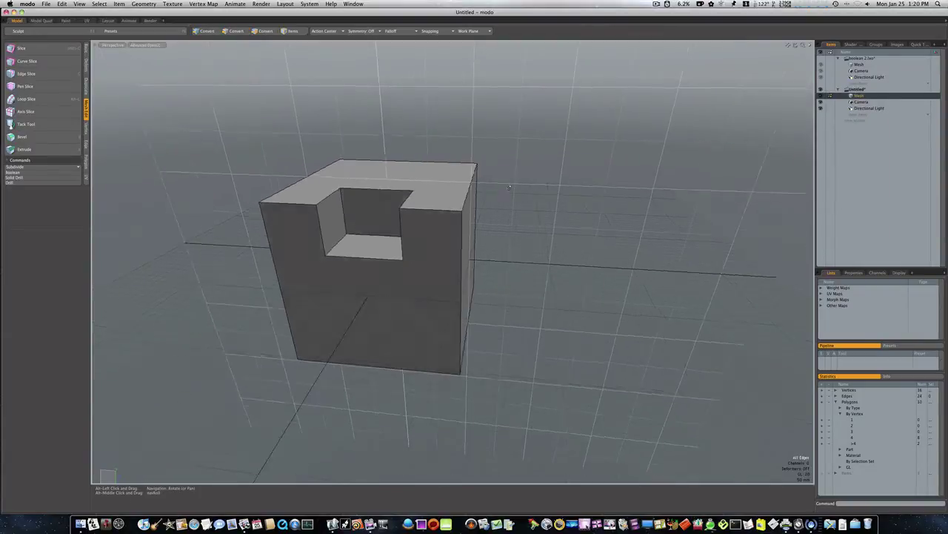
pyautogui.keyDown('alt'); pyautogui.moveTo(511, 193); pyautogui.dragTo(524, 171); pyautogui.keyUp('alt')
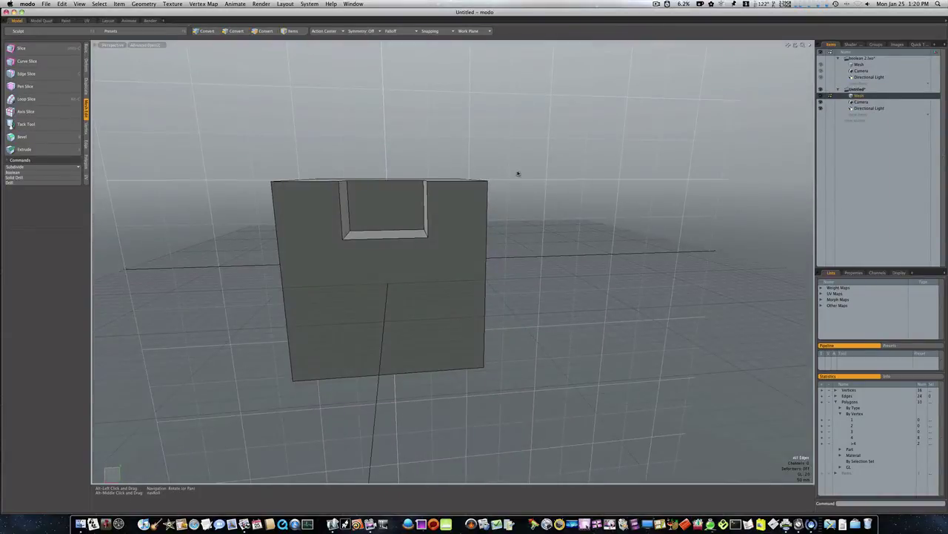
# Step: Preview the newly notched cube as a subdivision surface, inspect its corners, and return to the faceted mesh
pyautogui.press('2')
pyautogui.press('Tab')
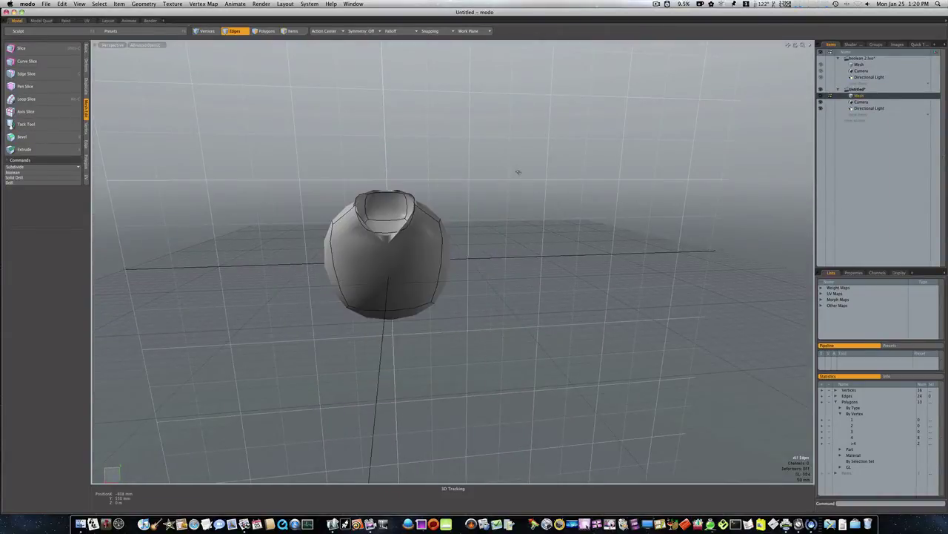
pyautogui.keyDown('alt'); pyautogui.moveTo(518, 172); pyautogui.dragTo(385, 206); pyautogui.keyUp('alt')
pyautogui.press('Tab')
# Step: Try a symmetrical Loop Slice with a count of 2 across the notched front and adjoining side polygons, and undo it
pyautogui.press('3')
pyautogui.hotkey('alt', 'c')
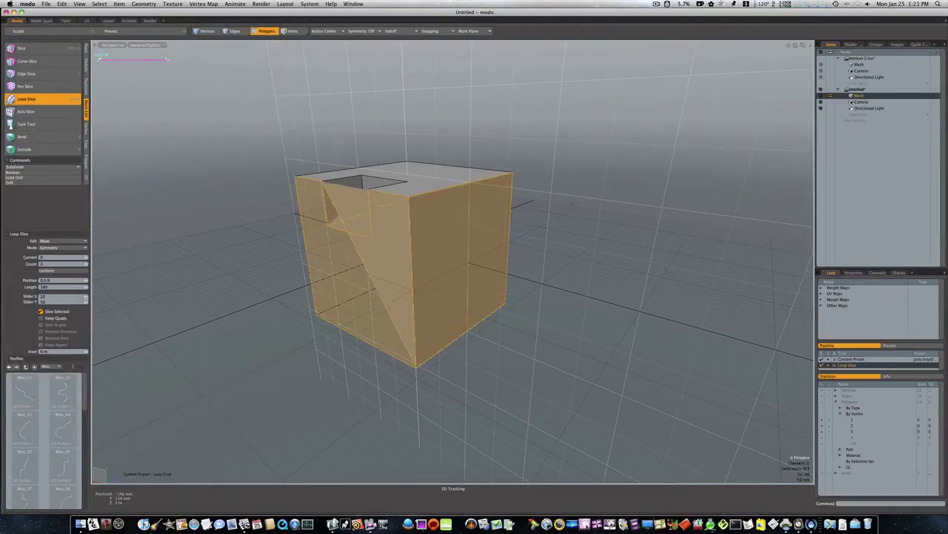
pyautogui.press('super+z')
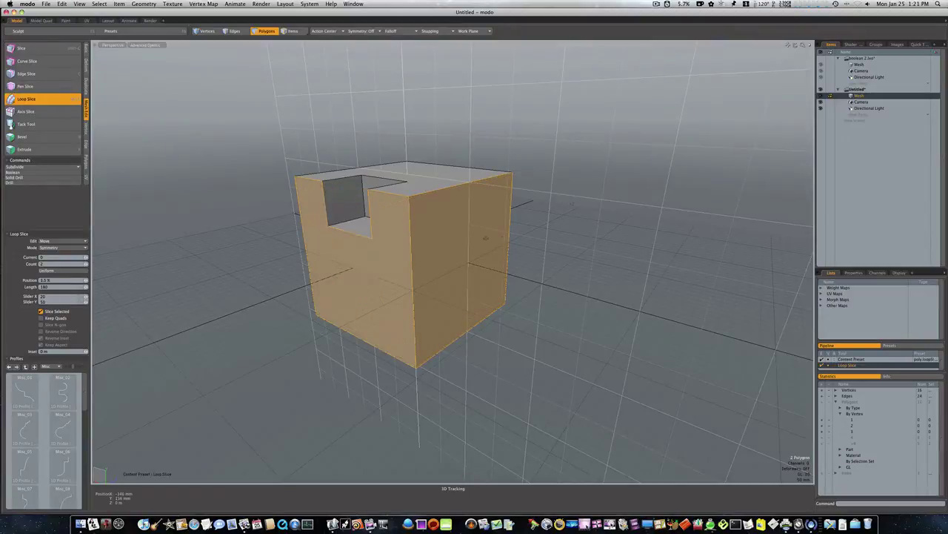
pyautogui.press('space')
pyautogui.click(552, 243)
pyautogui.keyDown('alt'); pyautogui.moveTo(547, 244); pyautogui.dragTo(585, 250); pyautogui.keyUp('alt')
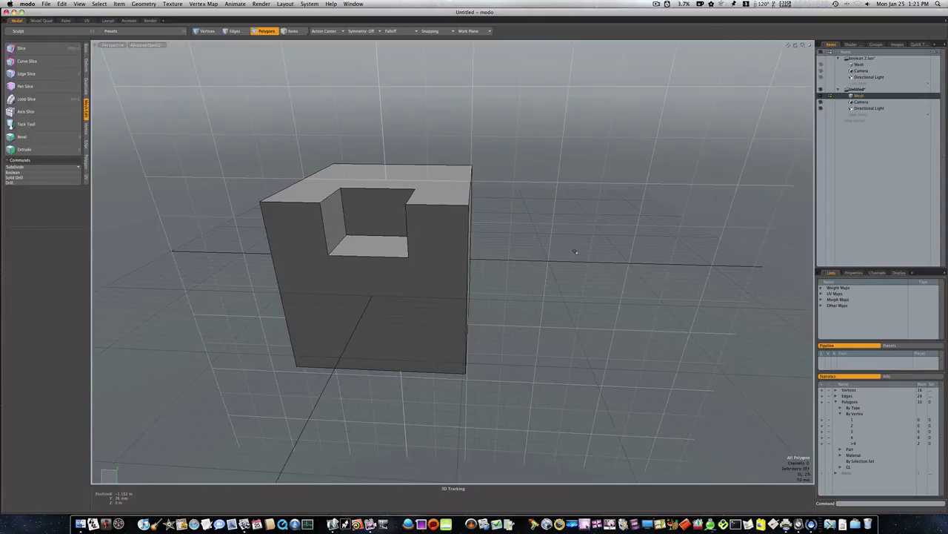
# Step: In the top view, slice the cube just inside all four outer edges, at about X -460 mm, X 450 mm, Z 465 mm and along the notched edge
pyautogui.hotkey('ctrl', 'space')
pyautogui.click(509, 221)
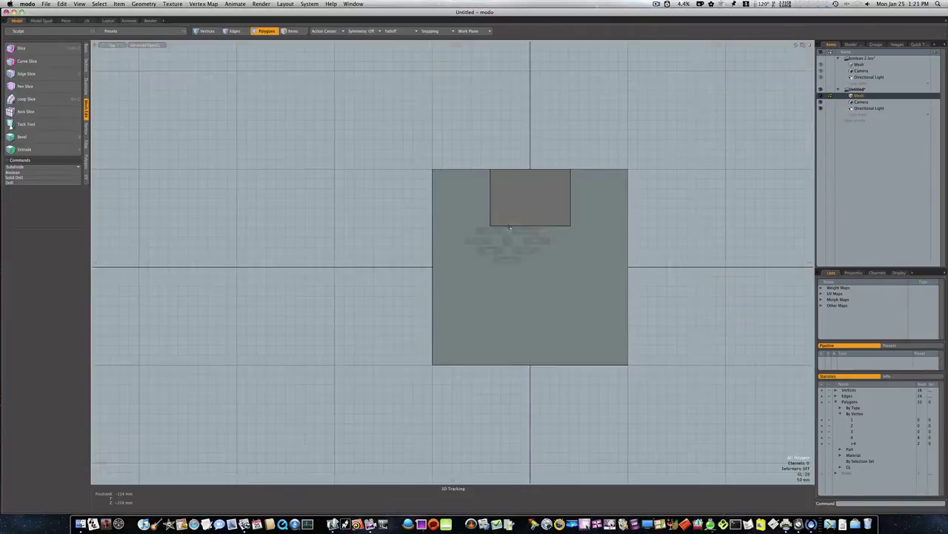
pyautogui.scroll(-1, 674, 231)
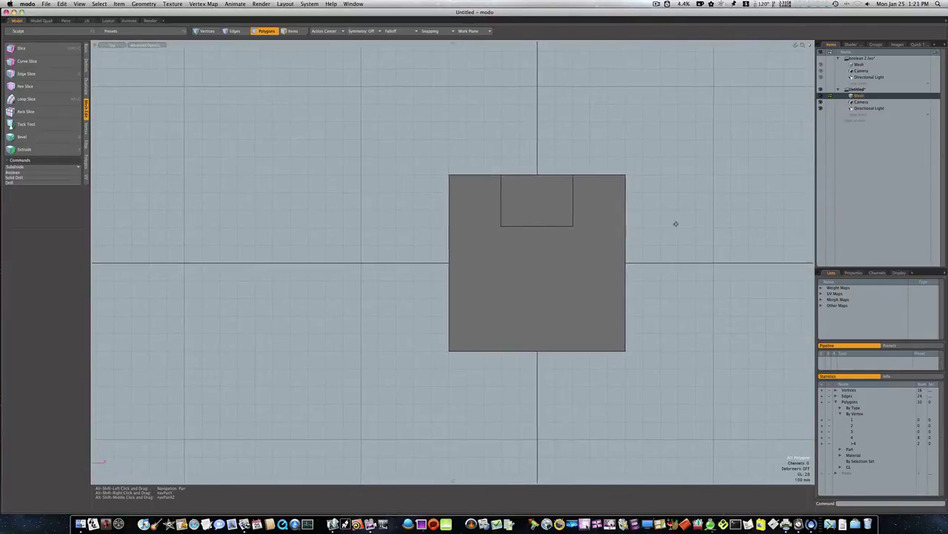
pyautogui.keyDown('alt'); pyautogui.keyDown('shift'); pyautogui.moveTo(675, 223); pyautogui.dragTo(598, 217); pyautogui.keyUp('shift'); pyautogui.keyUp('alt')
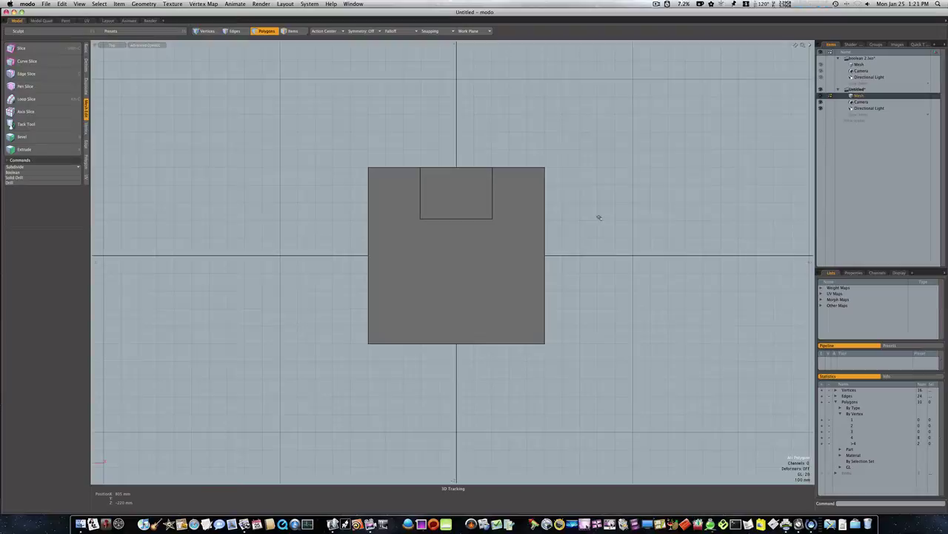
pyautogui.hotkey('shift', 'c')
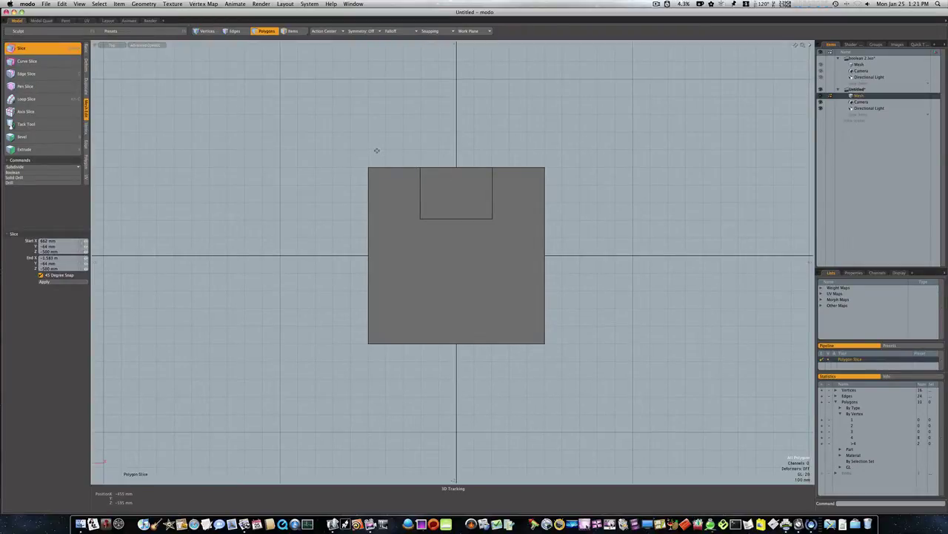
pyautogui.moveTo(375, 150); pyautogui.dragTo(375, 414)
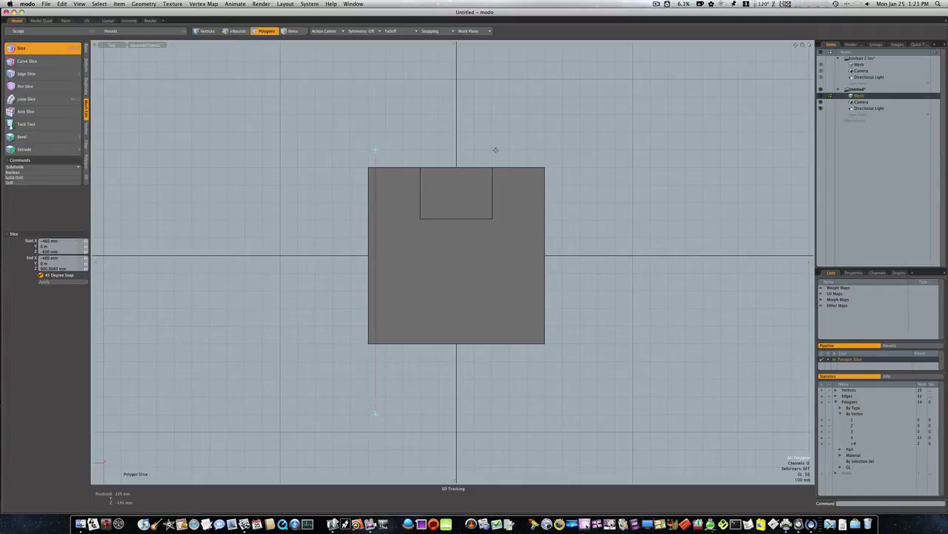
pyautogui.moveTo(535, 150); pyautogui.dragTo(535, 400)
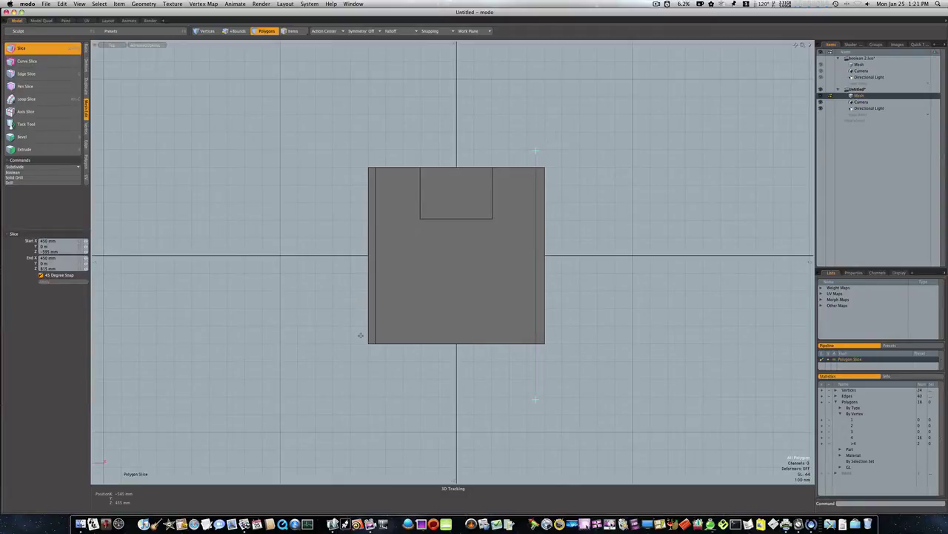
pyautogui.moveTo(360, 339); pyautogui.dragTo(577, 338)
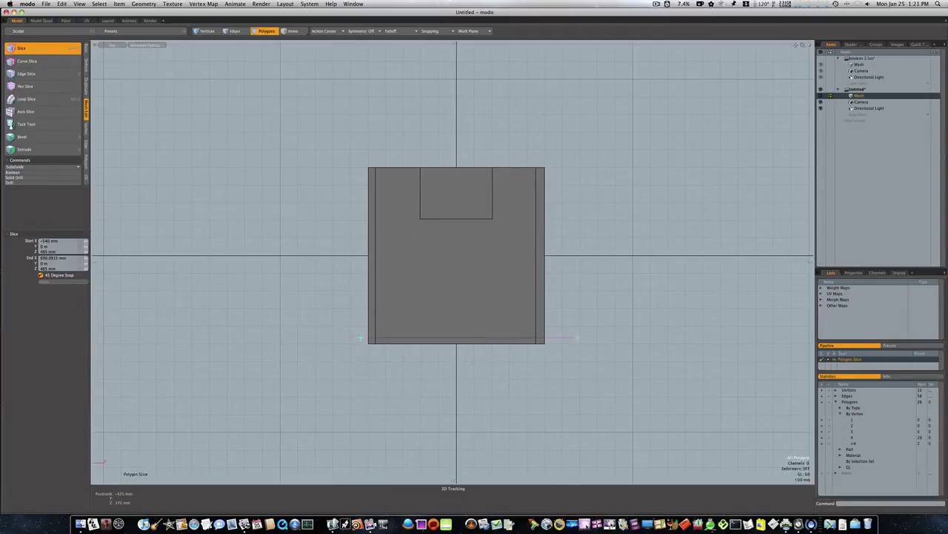
pyautogui.moveTo(357, 172); pyautogui.dragTo(652, 172)
# Step: Slice across the whole cube just outside both notch sides, just beyond its back wall, and just inside that wall at Z -250 mm
pyautogui.moveTo(418, 158); pyautogui.dragTo(417, 364)
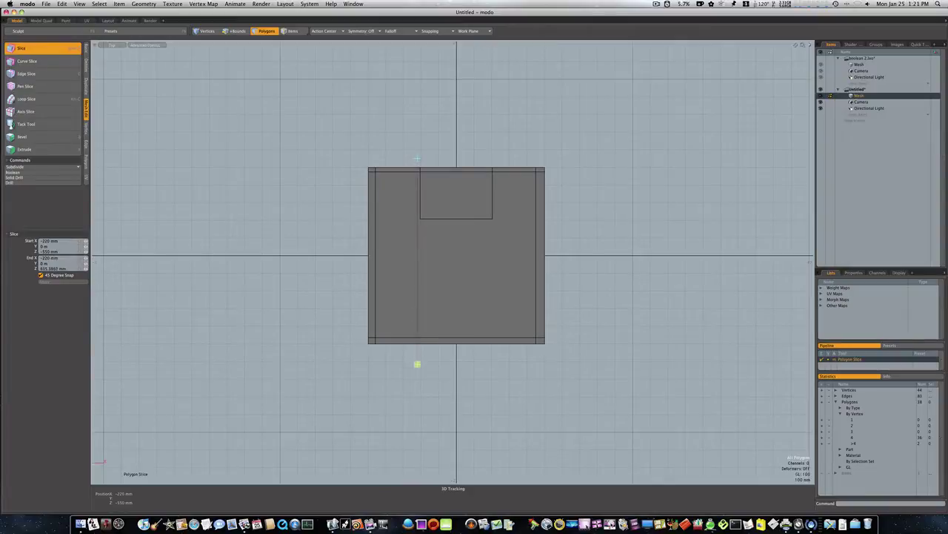
pyautogui.moveTo(498, 155); pyautogui.dragTo(498, 368)
pyautogui.moveTo(360, 225); pyautogui.dragTo(568, 224)
pyautogui.moveTo(363, 212); pyautogui.dragTo(563, 212)
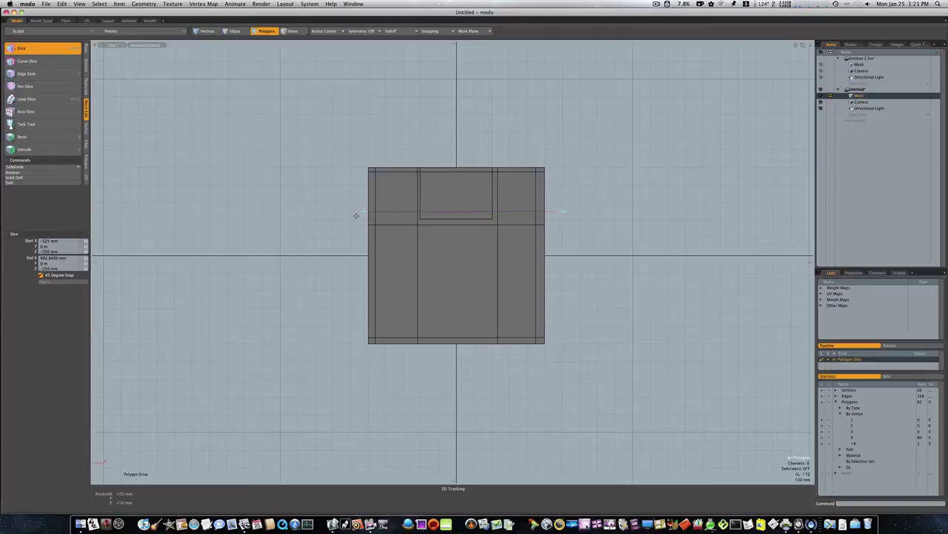
# Step: In the back view, slice straight across the whole cube just inside its upper edge at Y 475 mm
pyautogui.press('space')
pyautogui.hotkey('ctrl', 'space')
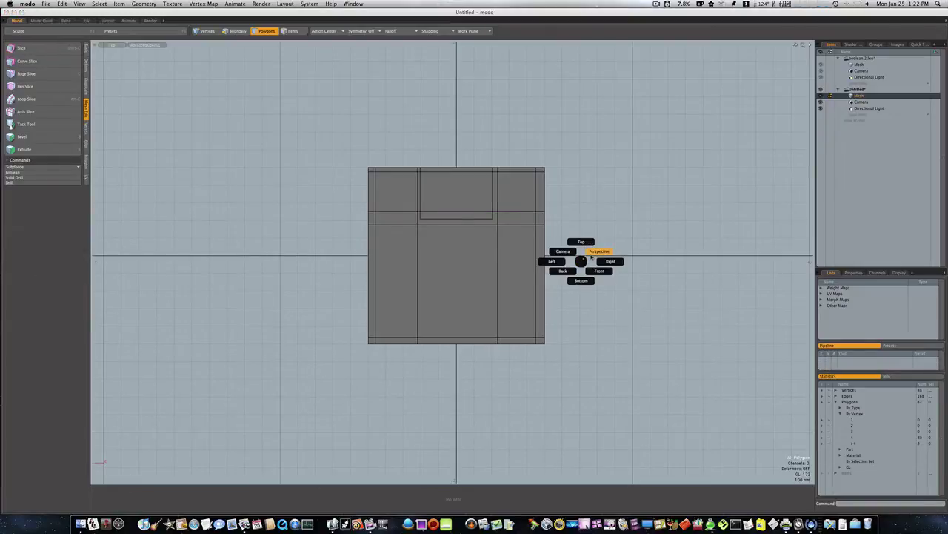
pyautogui.click(593, 255)
pyautogui.keyDown('alt'); pyautogui.moveTo(587, 258); pyautogui.dragTo(425, 217); pyautogui.keyUp('alt')
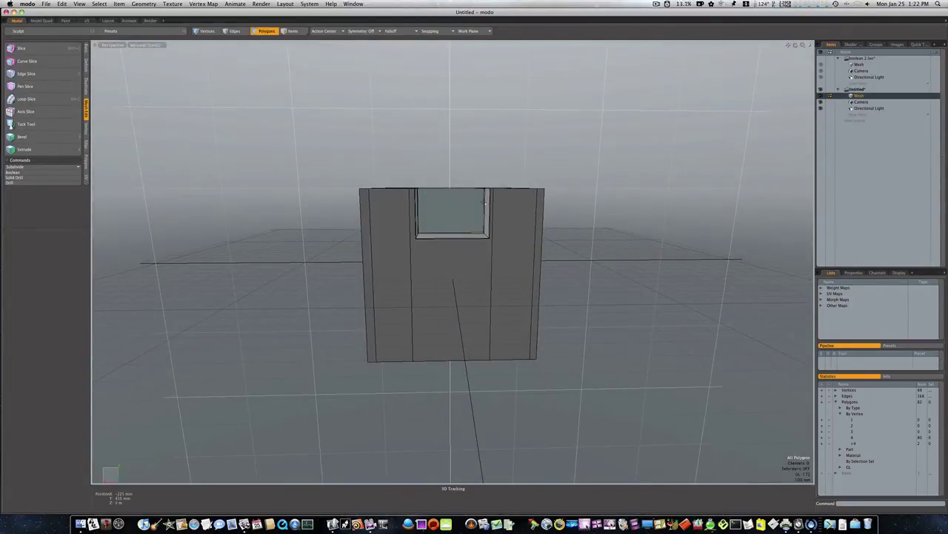
pyautogui.hotkey('ctrl', 'space')
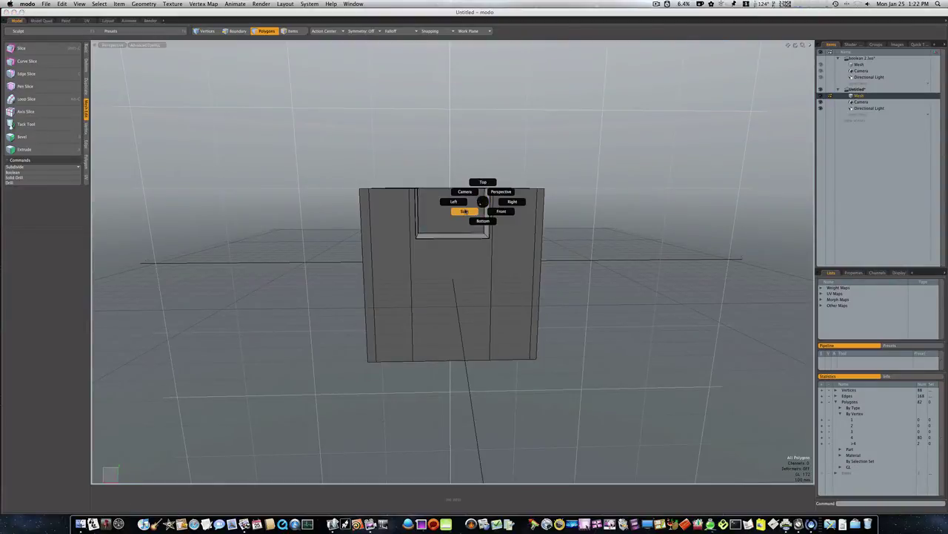
pyautogui.click(464, 212)
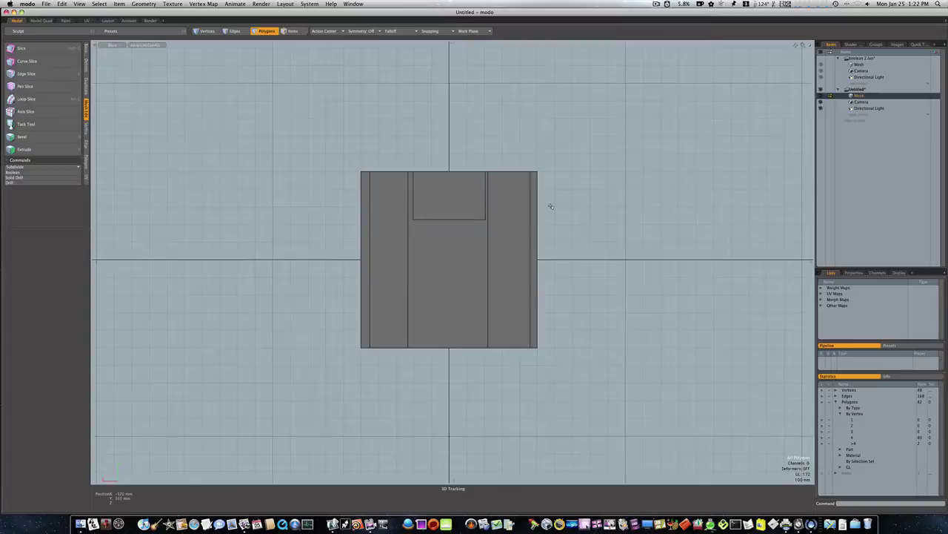
pyautogui.hotkey('shift', 'c')
pyautogui.moveTo(354, 176); pyautogui.dragTo(610, 175)
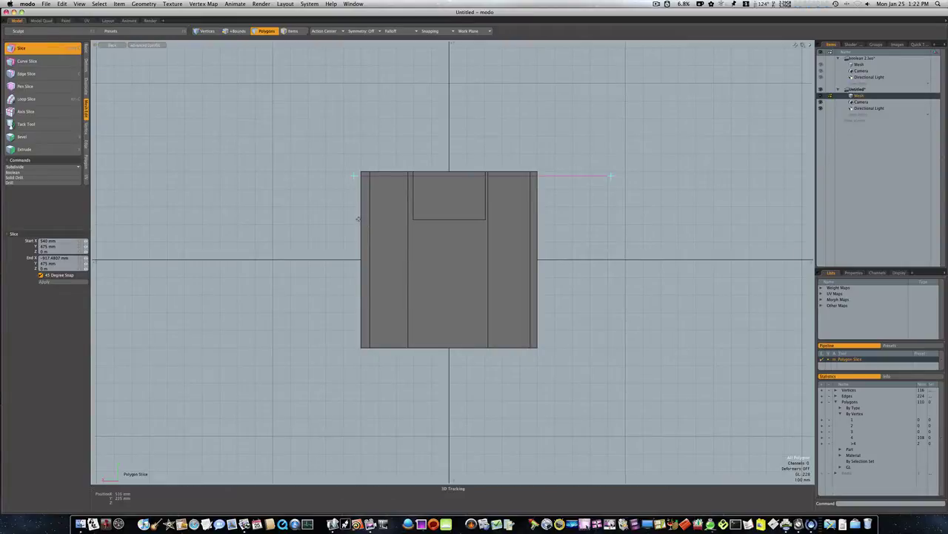
# Step: Slice across the cube just above the notch floor, just below it at Y 200 mm, and just inside the cube's lower edge
pyautogui.moveTo(355, 215); pyautogui.dragTo(588, 215)
pyautogui.moveTo(352, 224); pyautogui.dragTo(554, 224)
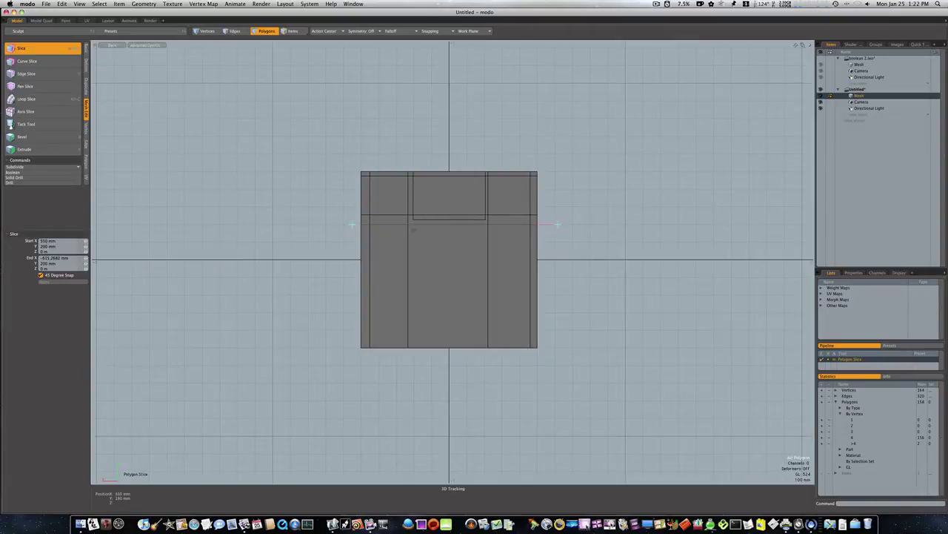
pyautogui.moveTo(356, 344); pyautogui.dragTo(321, 344)
pyautogui.press('space')
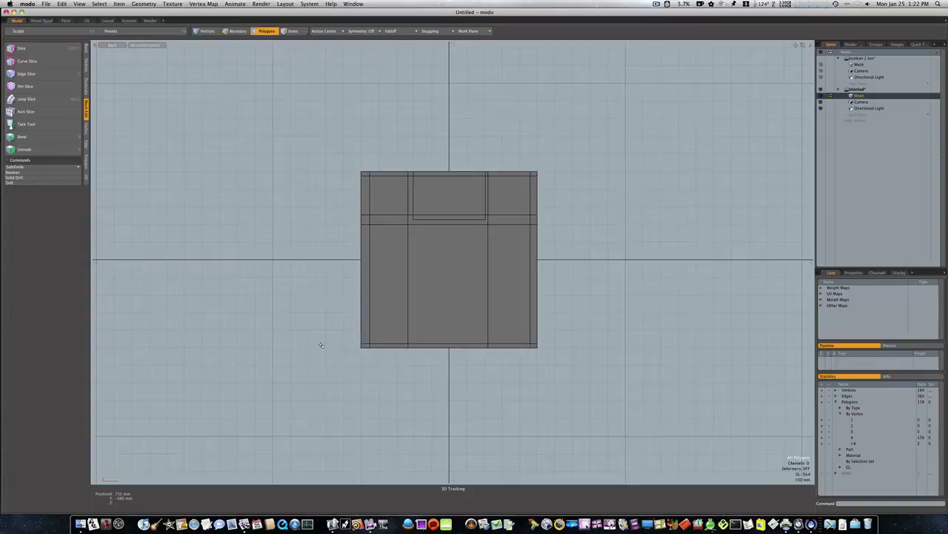
# Step: Preview the sliced cube as a subdivision surface in perspective, return to the faceted mesh and inspect the notch
pyautogui.hotkey('ctrl', 'space')
pyautogui.click(330, 341)
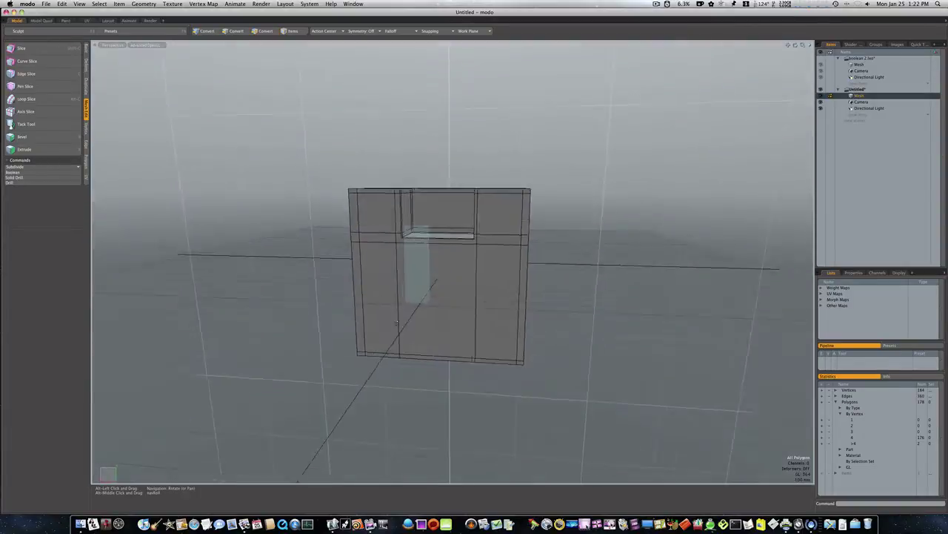
pyautogui.press('3')
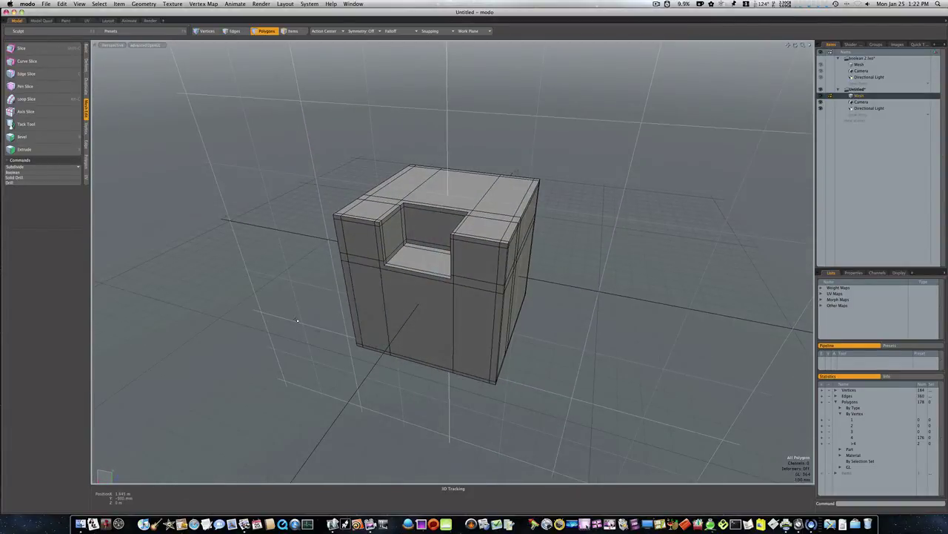
pyautogui.press('Tab')
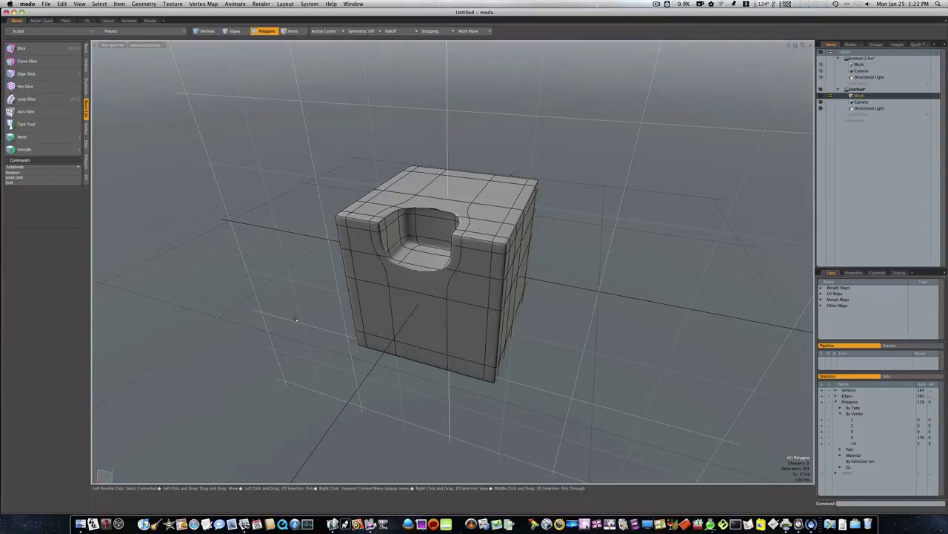
pyautogui.press('Tab')
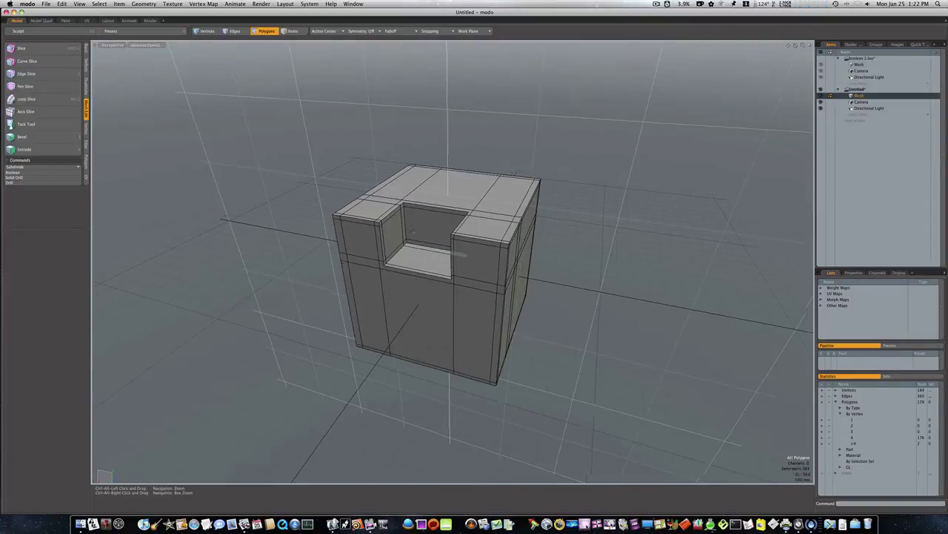
pyautogui.keyDown('alt'); pyautogui.moveTo(411, 229); pyautogui.dragTo(441, 256); pyautogui.keyUp('alt')
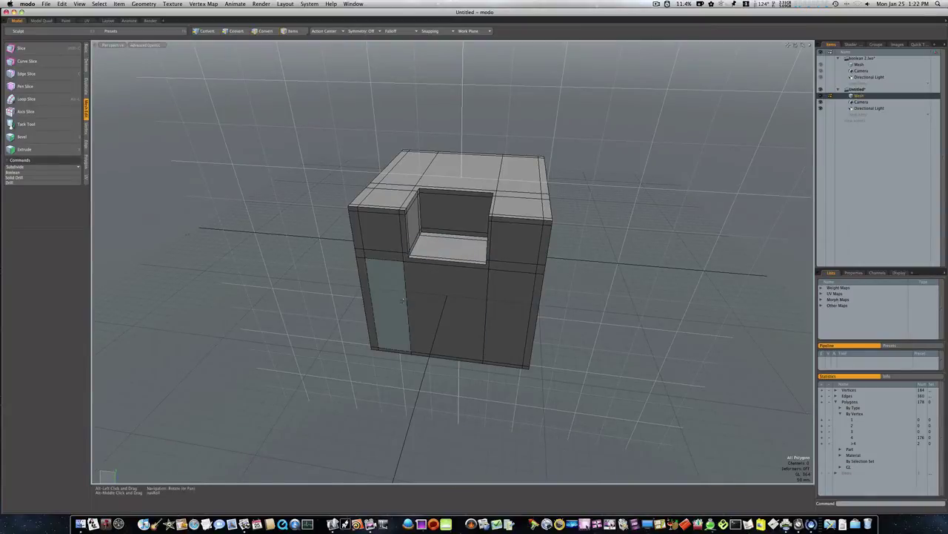
# Step: In the back view, slice horizontally across the cube's lower half at Y -96 mm
pyautogui.hotkey('ctrl', 'space')
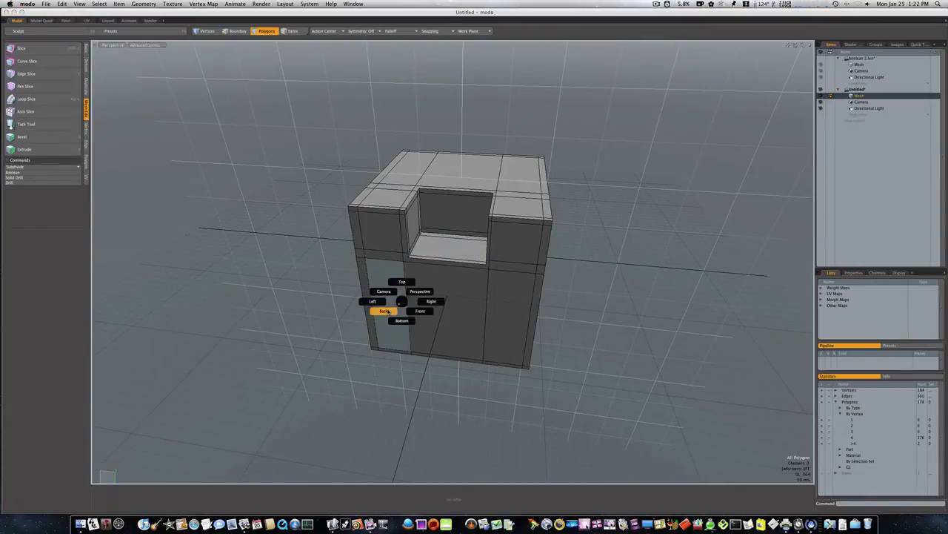
pyautogui.click(376, 306)
pyautogui.hotkey('shift', 'c')
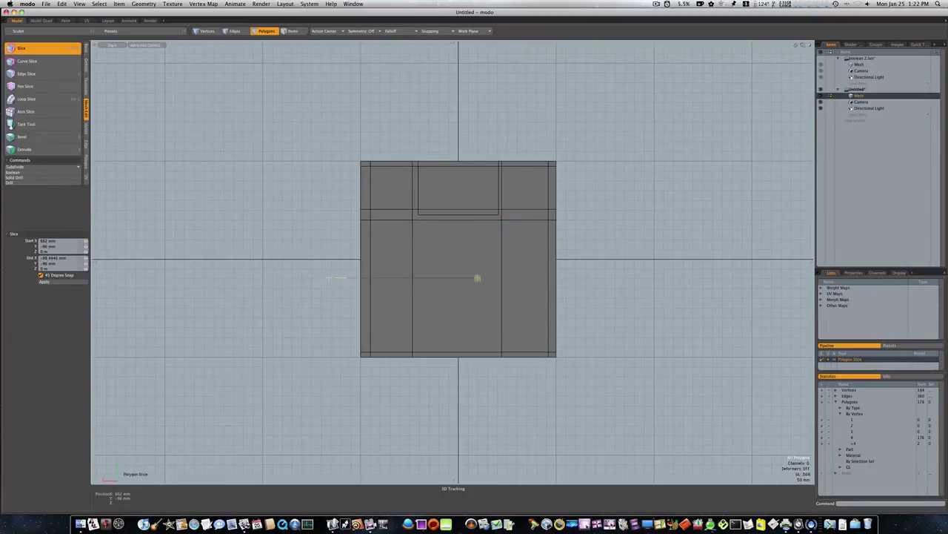
pyautogui.moveTo(477, 278); pyautogui.dragTo(675, 278)
pyautogui.press('q')
# Step: Return to the perspective view and hide the grid and work plane
pyautogui.hotkey('ctrl', 'space')
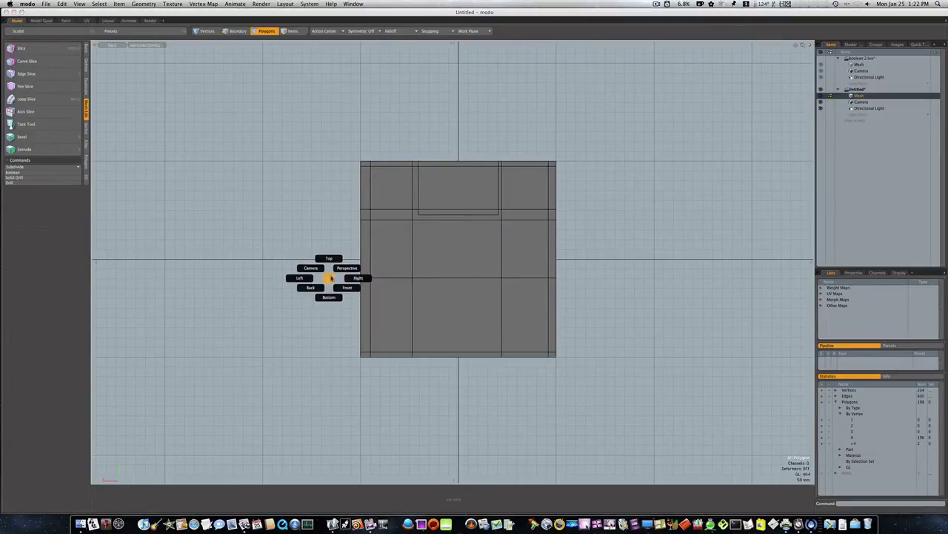
pyautogui.click(337, 278)
pyautogui.keyDown('alt'); pyautogui.moveTo(338, 277); pyautogui.dragTo(328, 295); pyautogui.keyUp('alt')
pyautogui.hotkey('ctrl', 'space')
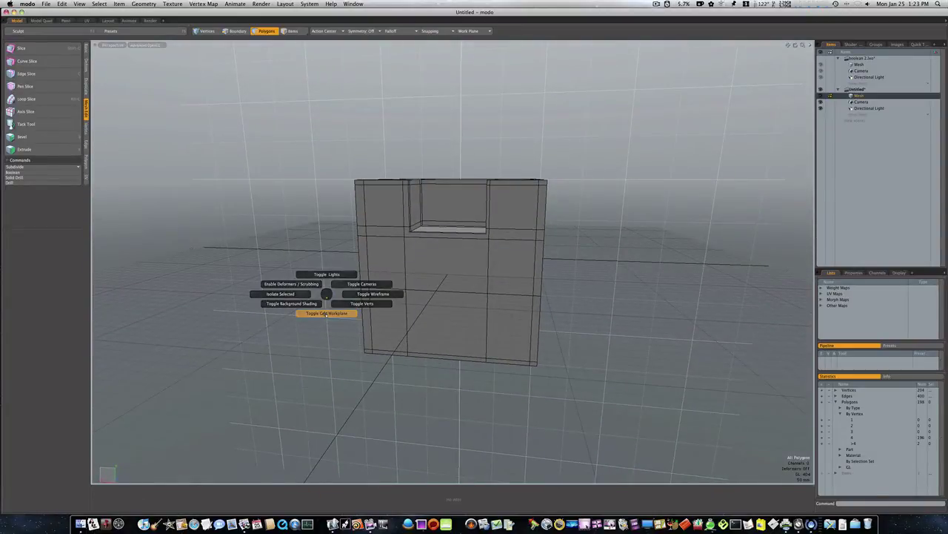
pyautogui.click(330, 312)
# Step: Highlight the polygons running from the cube's front up over the notch floor, and clear the selection
pyautogui.keyDown('alt'); pyautogui.moveTo(346, 306); pyautogui.dragTo(360, 334); pyautogui.keyUp('alt')
pyautogui.press('3')
pyautogui.moveTo(437, 300); pyautogui.dragTo(420, 261)
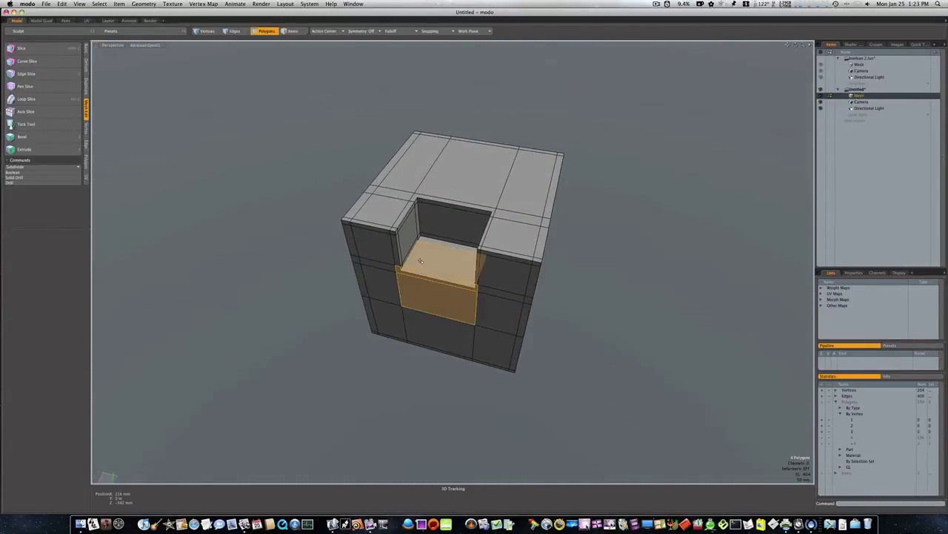
pyautogui.click(398, 373)
# Step: In the top view, slice the cube front to back just inside both notch sides, the second cut at X 174 mm
pyautogui.hotkey('ctrl', 'space')
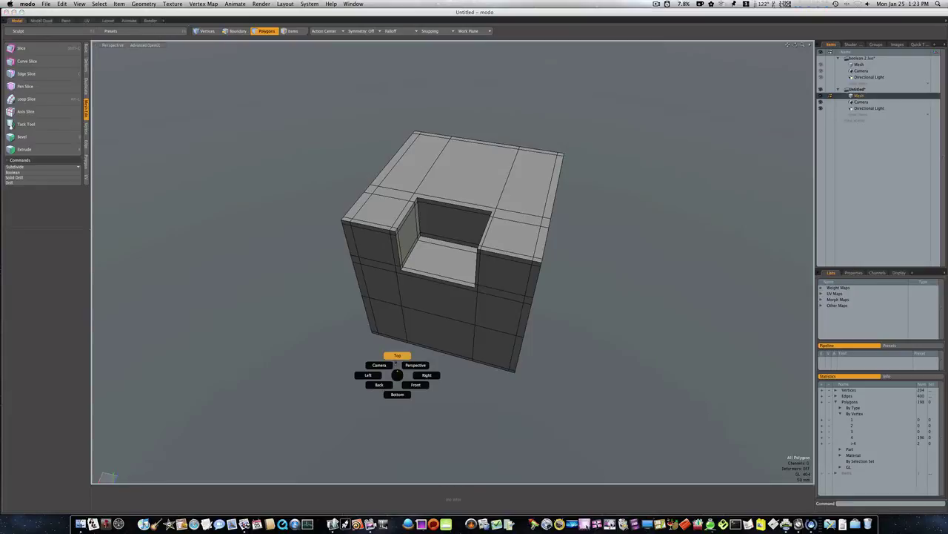
pyautogui.click(392, 355)
pyautogui.hotkey('shift', 'c')
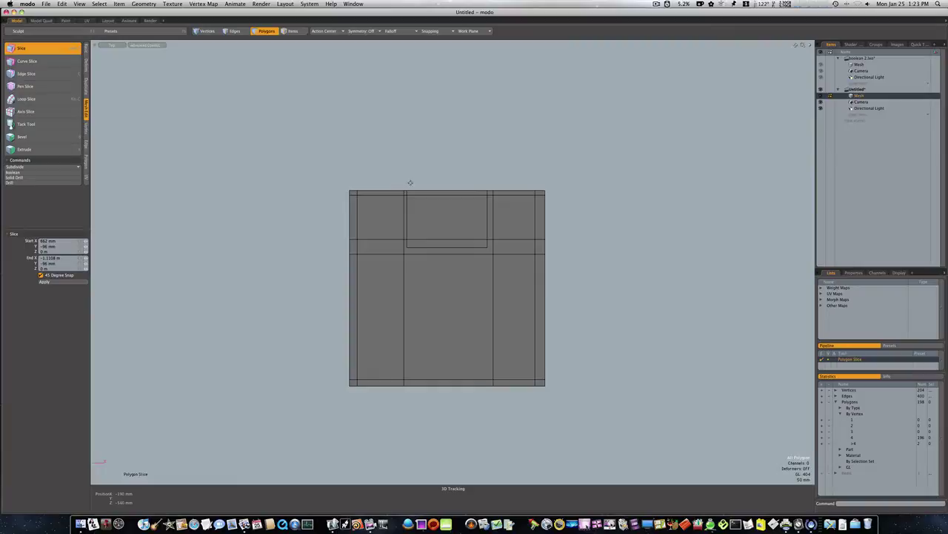
pyautogui.moveTo(411, 184); pyautogui.dragTo(410, 268)
pyautogui.moveTo(481, 182); pyautogui.dragTo(481, 212)
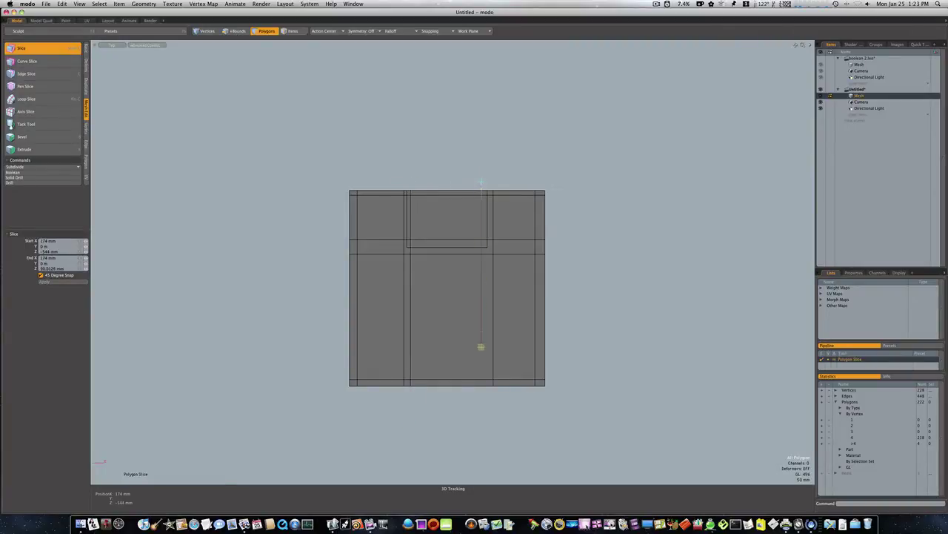
pyautogui.hotkey('ctrl', 'space')
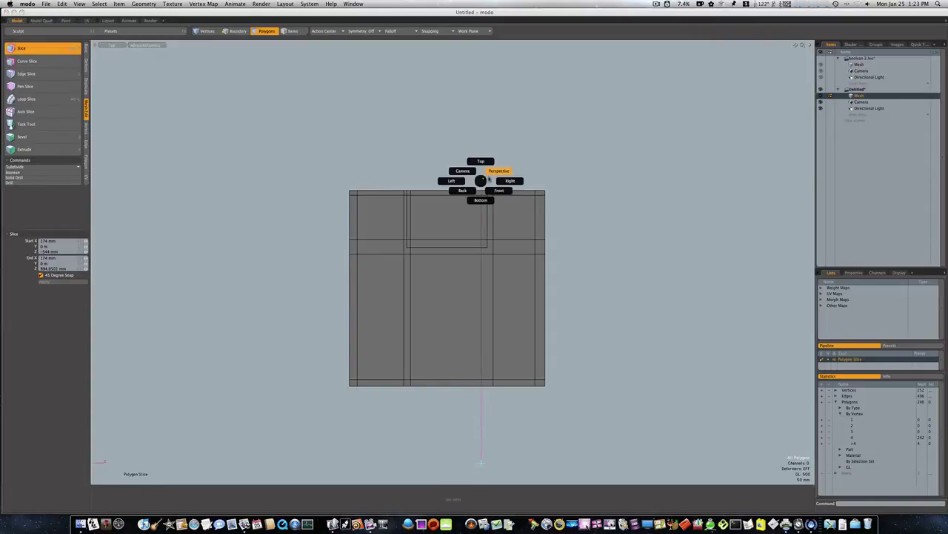
pyautogui.click(492, 177)
pyautogui.press('q')
# Step: Show the cube as a subdivision surface in perspective and raise the mesh's subdivision level to 4
pyautogui.keyDown('alt'); pyautogui.moveTo(501, 211); pyautogui.dragTo(569, 227); pyautogui.keyUp('alt')
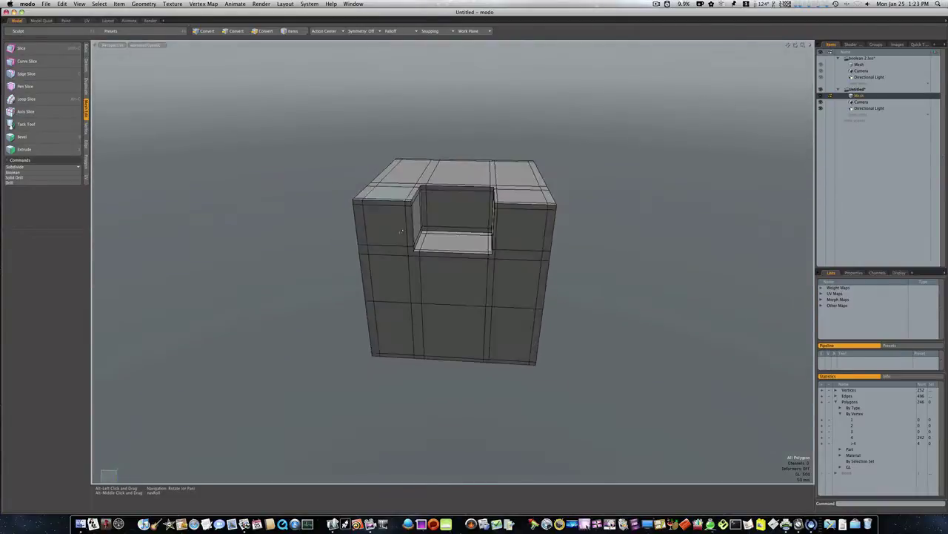
pyautogui.press('3')
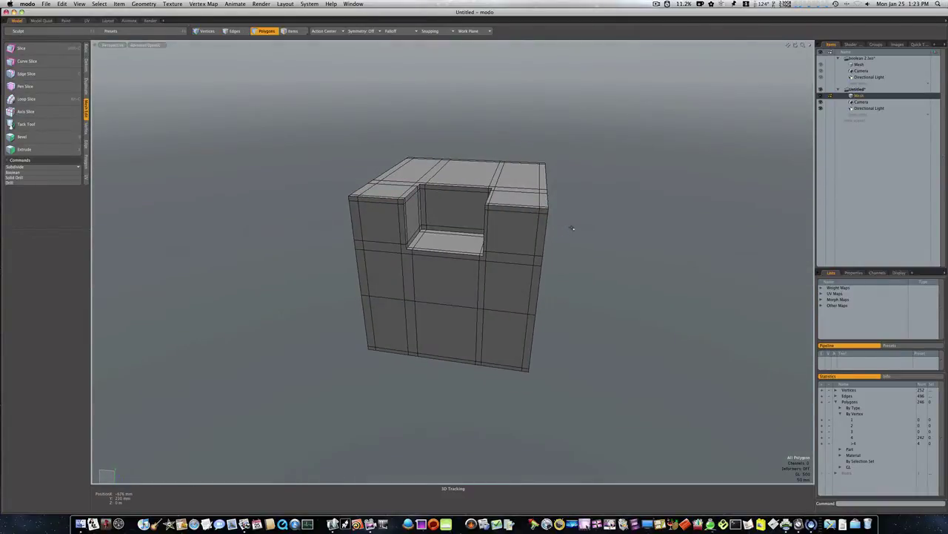
pyautogui.press('Tab')
pyautogui.keyDown('alt'); pyautogui.moveTo(572, 225); pyautogui.dragTo(607, 243); pyautogui.keyUp('alt')
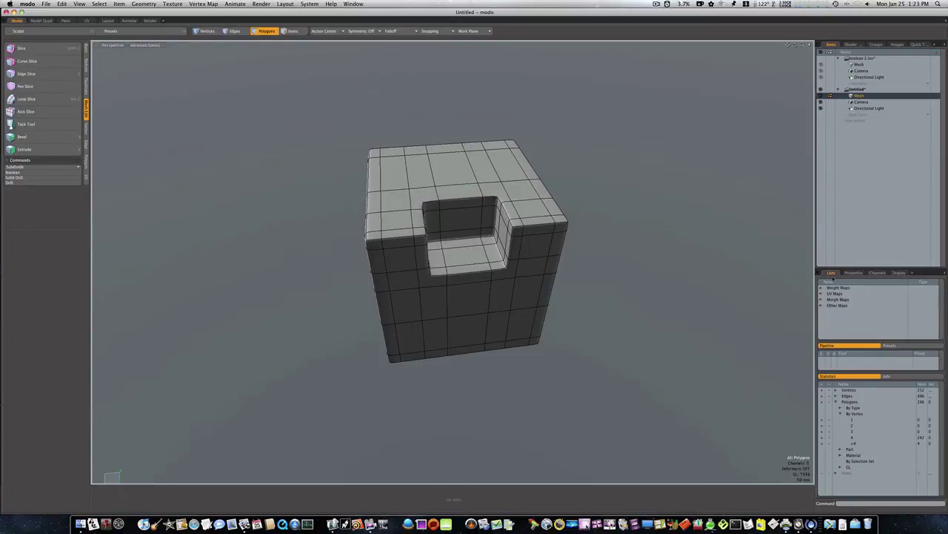
pyautogui.click(854, 273)
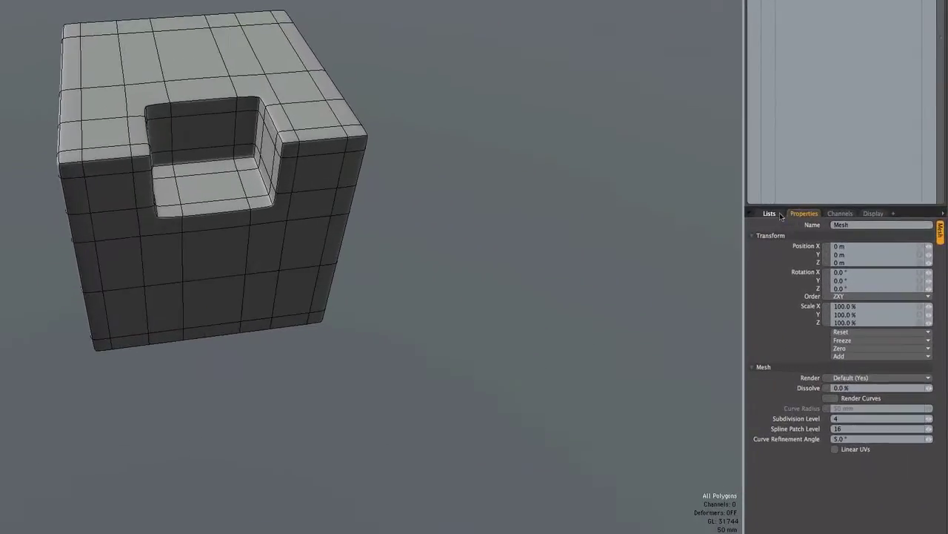
# Step: Use the polygon statistics to select the polygons with more than four vertices, check where they lie, and clear the selection
pyautogui.click(832, 272)
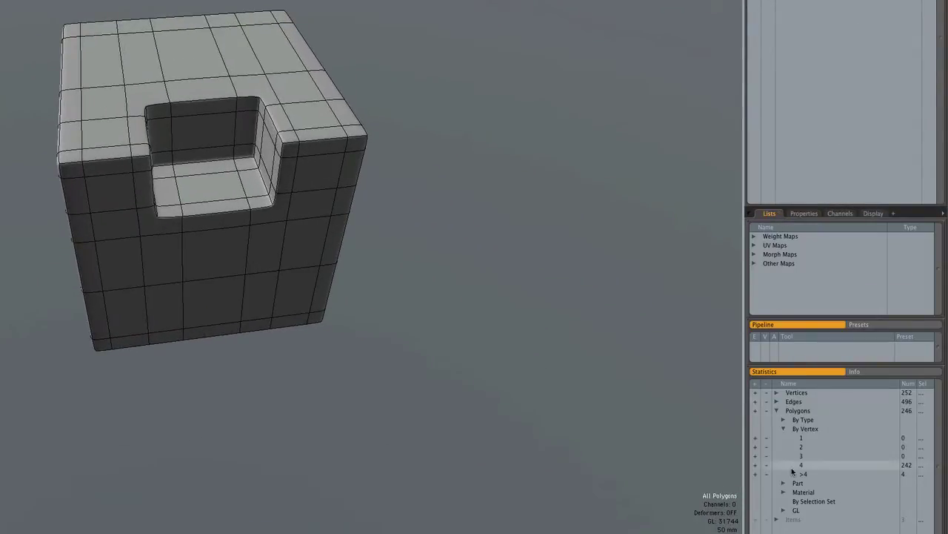
pyautogui.click(755, 473)
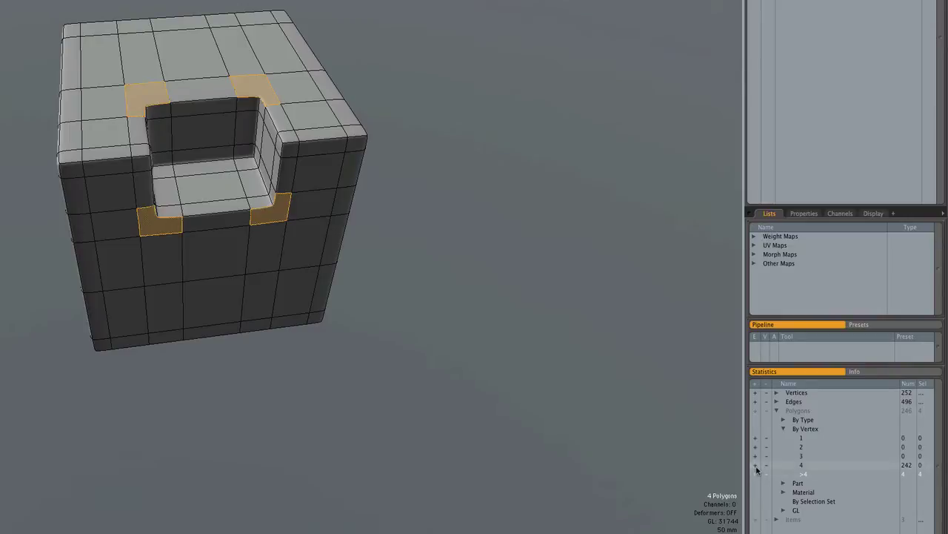
pyautogui.click(756, 466)
pyautogui.click(610, 434)
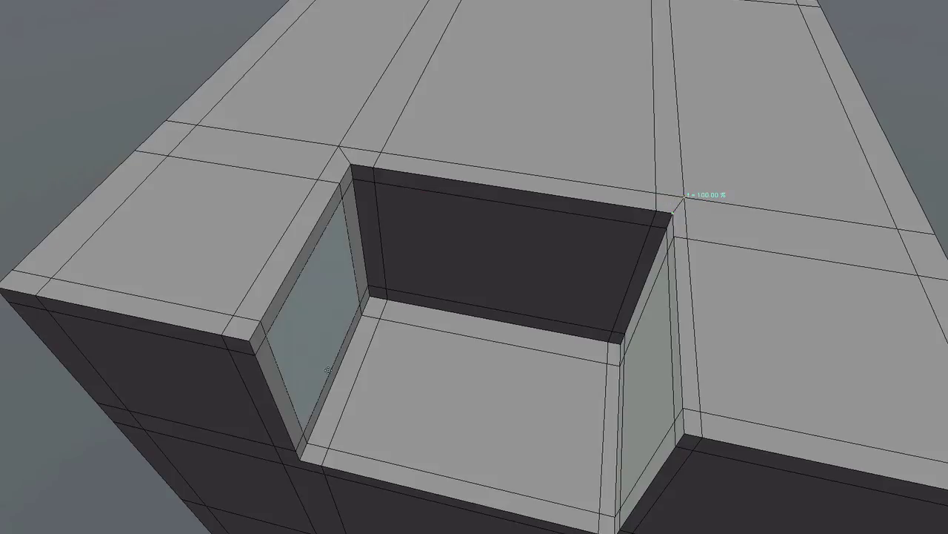
# Step: Cut short diagonal edges from the notch's outer corners to the neighbouring slice intersections, splitting the many-sided polygons into quads
pyautogui.keyDown('ctrl'); pyautogui.keyDown('alt'); pyautogui.moveTo(301, 365); pyautogui.dragTo(358, 354); pyautogui.keyUp('alt'); pyautogui.keyUp('ctrl')
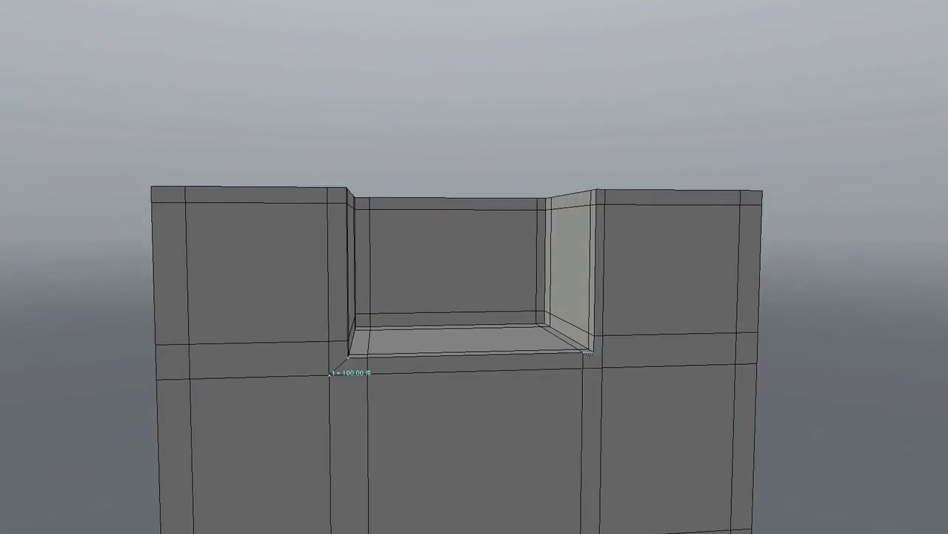
pyautogui.click(593, 349)
pyautogui.press('space')
pyautogui.keyDown('alt'); pyautogui.moveTo(616, 360); pyautogui.dragTo(529, 389); pyautogui.keyUp('alt')
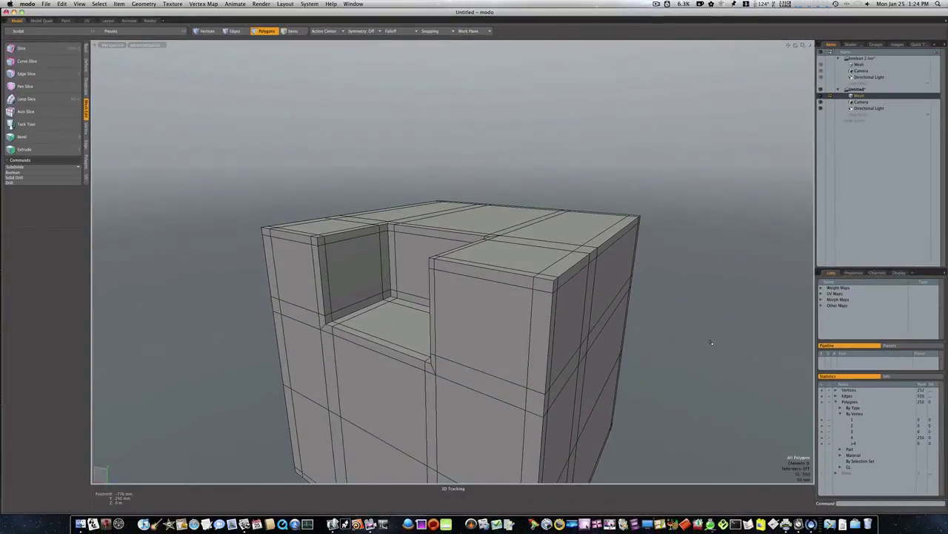
# Step: Show the cube as a subdivision surface, select its four-vertex polygons through the polygon statistics, and clear the selection
pyautogui.press('Tab')
pyautogui.keyDown('alt'); pyautogui.moveTo(711, 343); pyautogui.dragTo(491, 253); pyautogui.keyUp('alt')
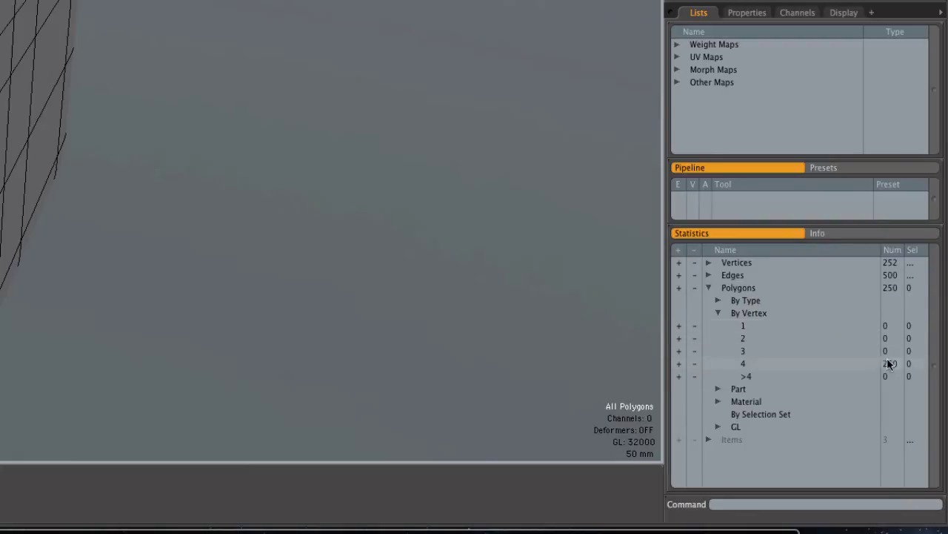
pyautogui.click(679, 364)
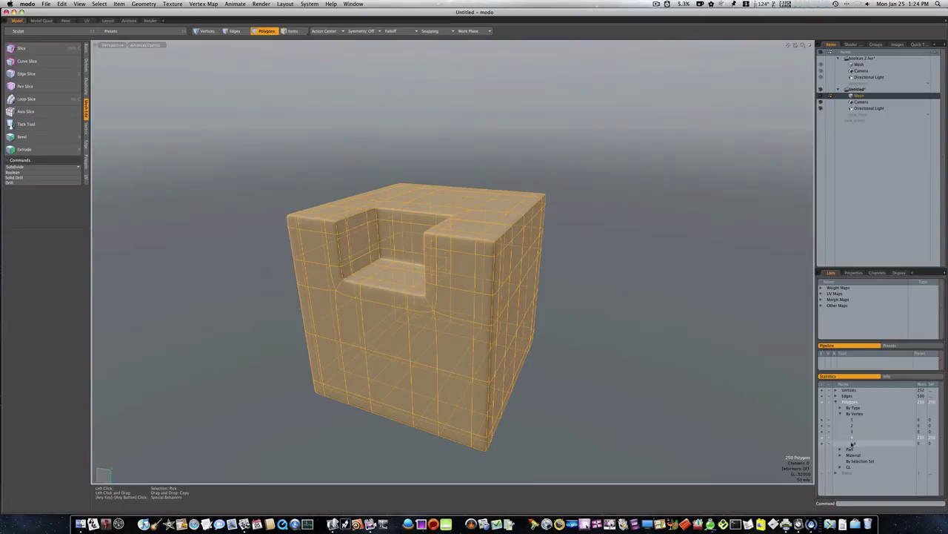
pyautogui.click(831, 439)
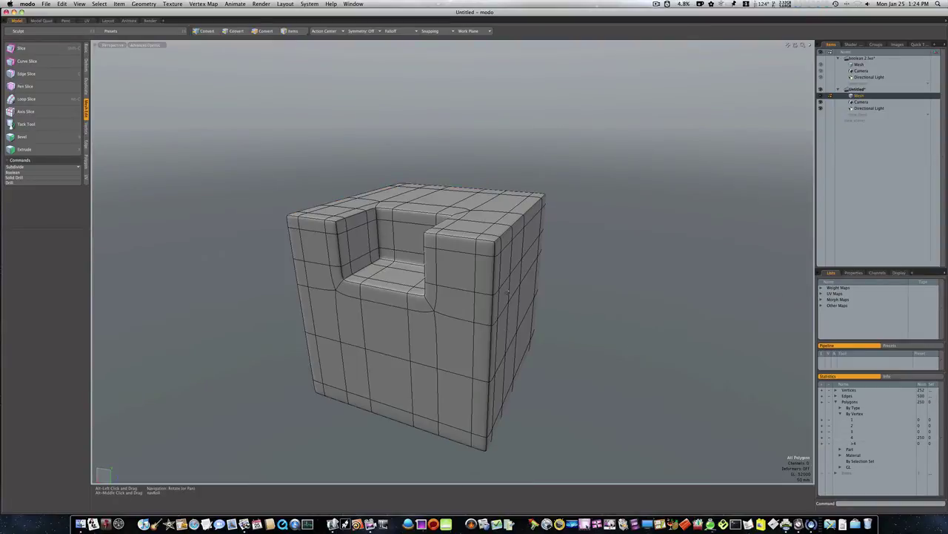
# Step: Hide the wireframe overlay to view the smoothed cube's rounded notch edges
pyautogui.keyDown('alt'); pyautogui.moveTo(511, 293); pyautogui.dragTo(550, 296); pyautogui.keyUp('alt')
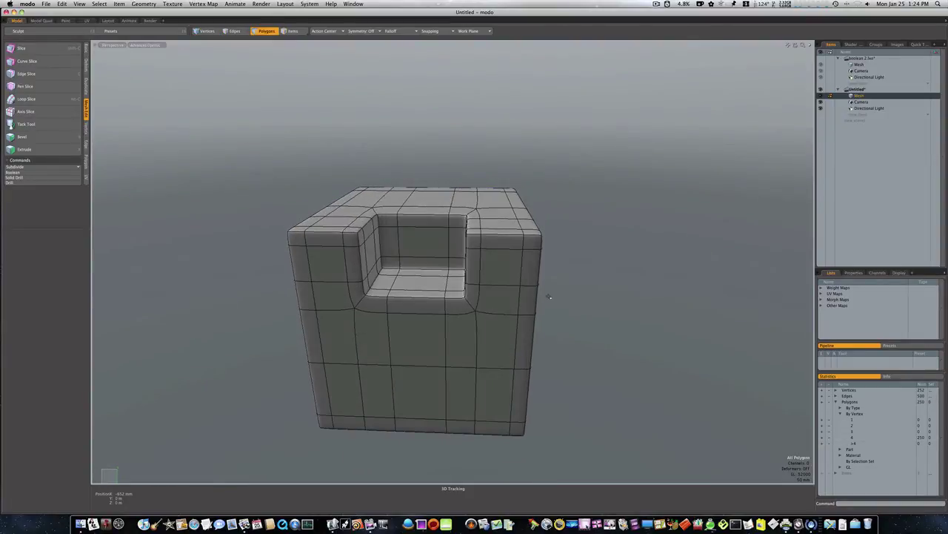
pyautogui.hotkey('ctrl', '3')
pyautogui.click(585, 296)
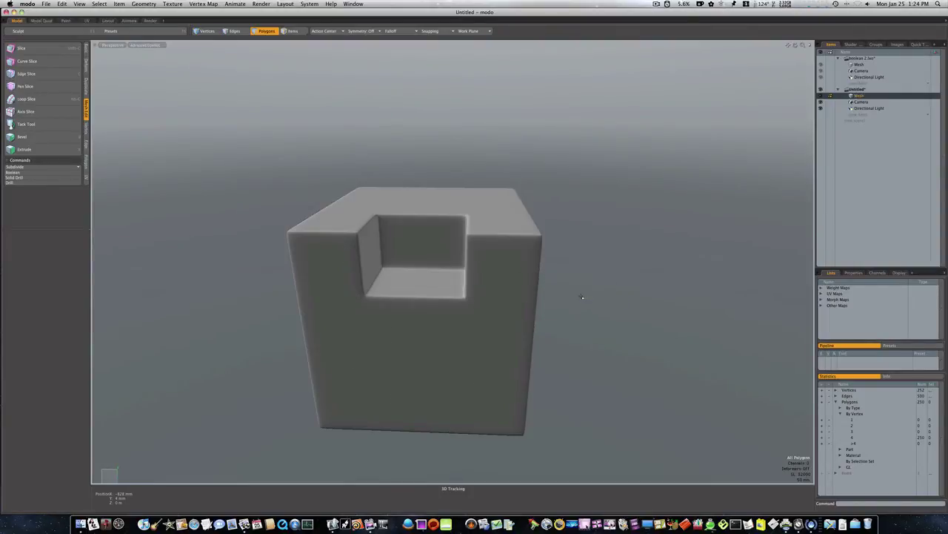
# Step: Turn the wireframe overlay back on to show the subdivided cube's polygon edges
pyautogui.keyDown('alt'); pyautogui.moveTo(600, 275); pyautogui.dragTo(578, 269); pyautogui.keyUp('alt')
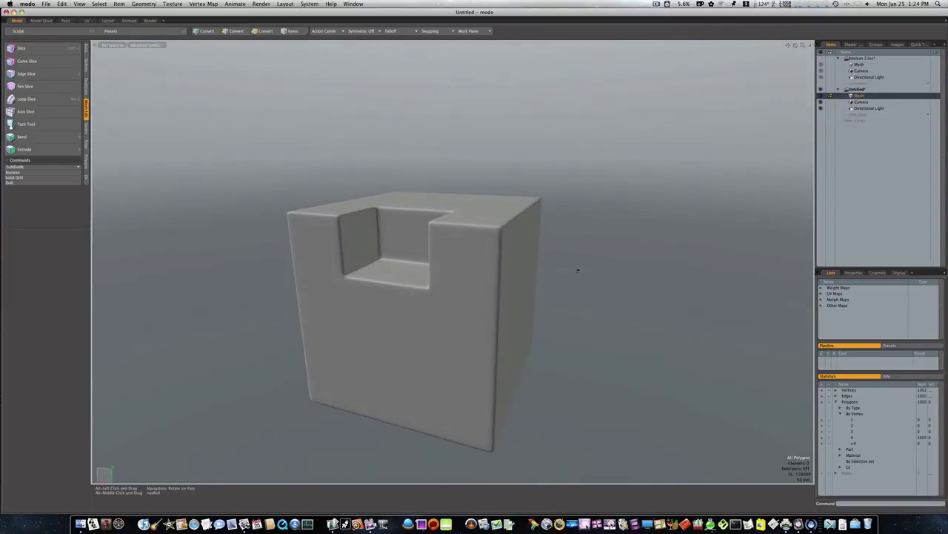
pyautogui.hotkey('ctrl', 'Tab')
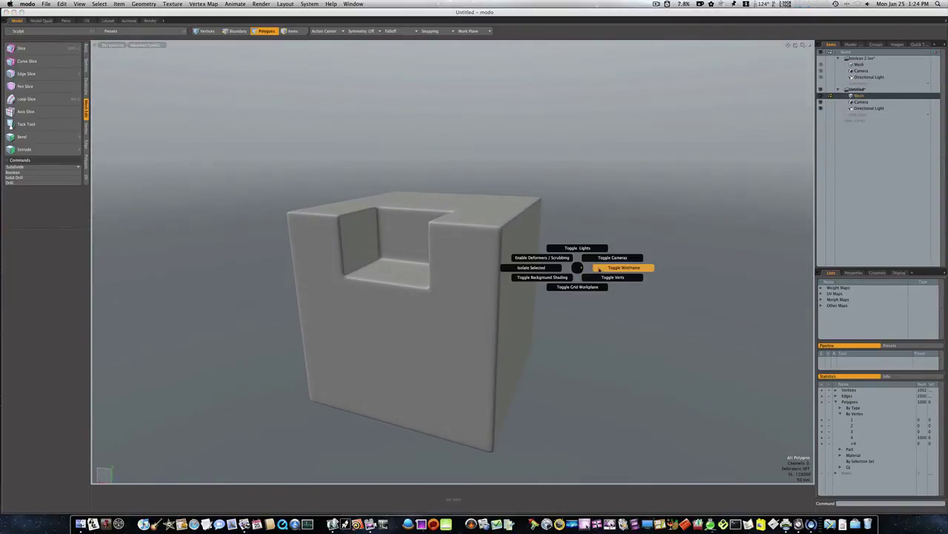
pyautogui.click(625, 269)
# Step: Check the quads beside the notch's lower corner by selecting their bordering edges, and return to polygon selection
pyautogui.keyDown('alt'); pyautogui.moveTo(606, 270); pyautogui.dragTo(585, 276); pyautogui.keyUp('alt')
pyautogui.press('3')
pyautogui.scroll(5, 585, 276)
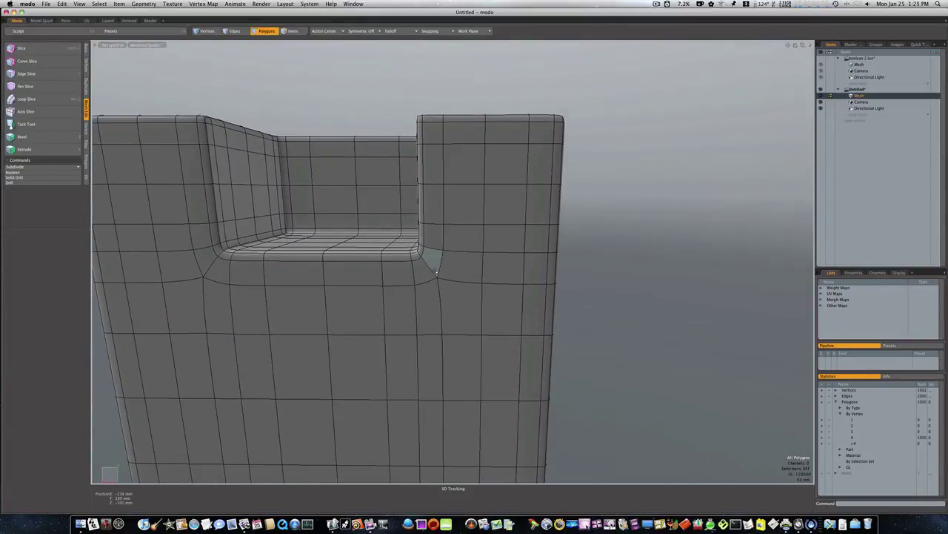
pyautogui.press('2')
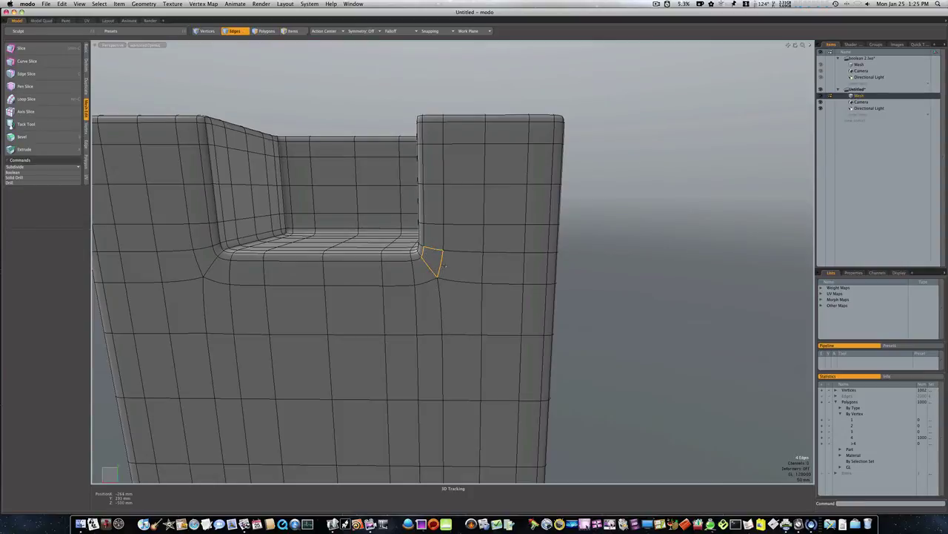
pyautogui.keyDown('shift'); pyautogui.click(463, 252); pyautogui.keyUp('shift')
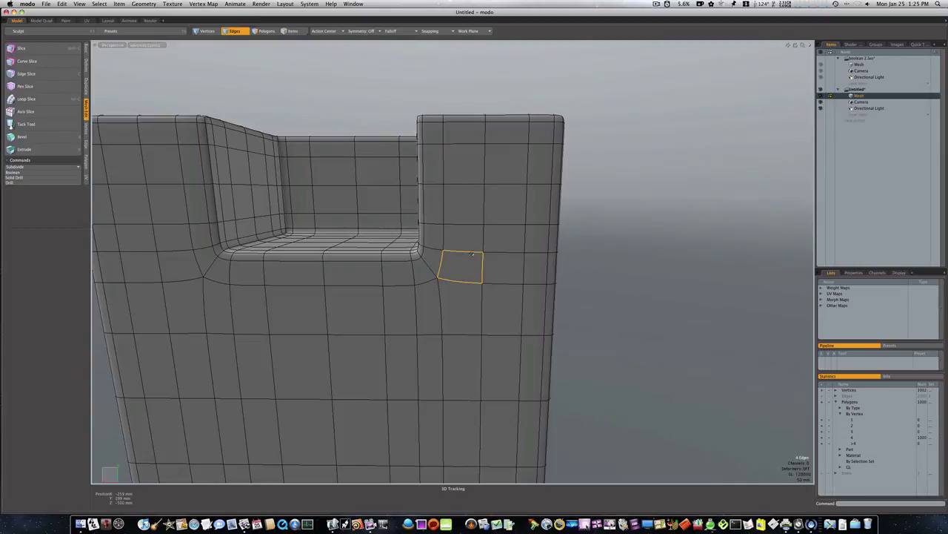
pyautogui.keyDown('alt'); pyautogui.moveTo(527, 290); pyautogui.dragTo(445, 300); pyautogui.keyUp('alt')
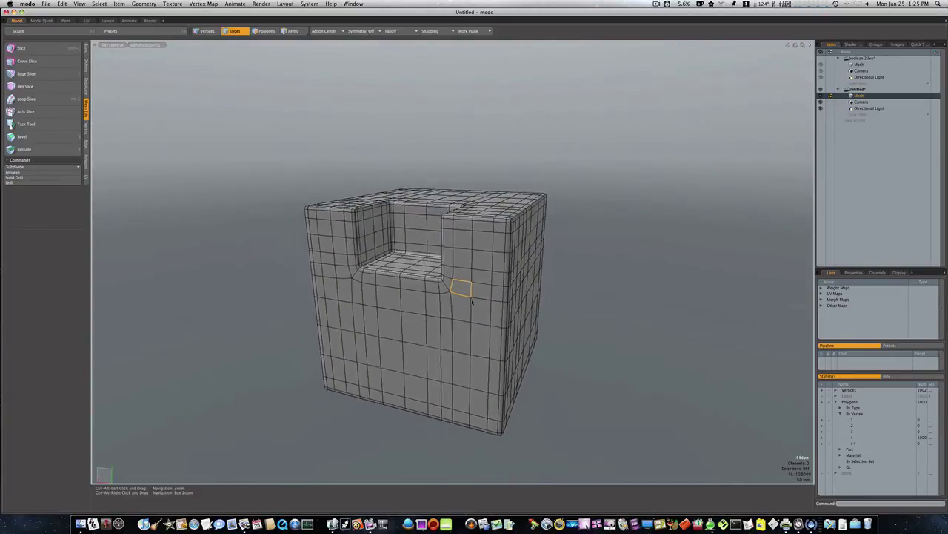
pyautogui.keyDown('alt'); pyautogui.moveTo(601, 280); pyautogui.dragTo(549, 302); pyautogui.keyUp('alt')
pyautogui.press('3')
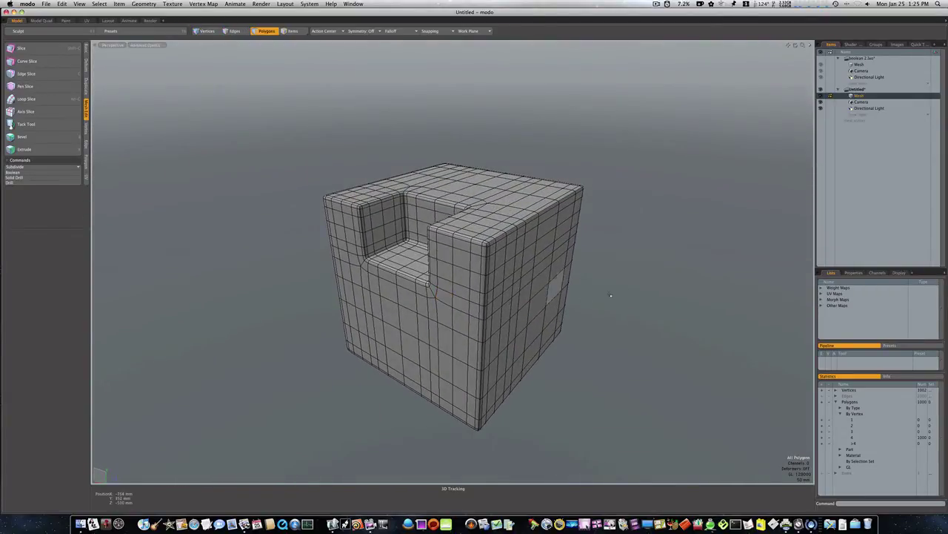
# Step: Examine the edge flow of the subdivided mesh around the notch, along the cube's sides and on its underside
pyautogui.keyDown('alt'); pyautogui.moveTo(614, 284); pyautogui.dragTo(701, 280); pyautogui.keyUp('alt')
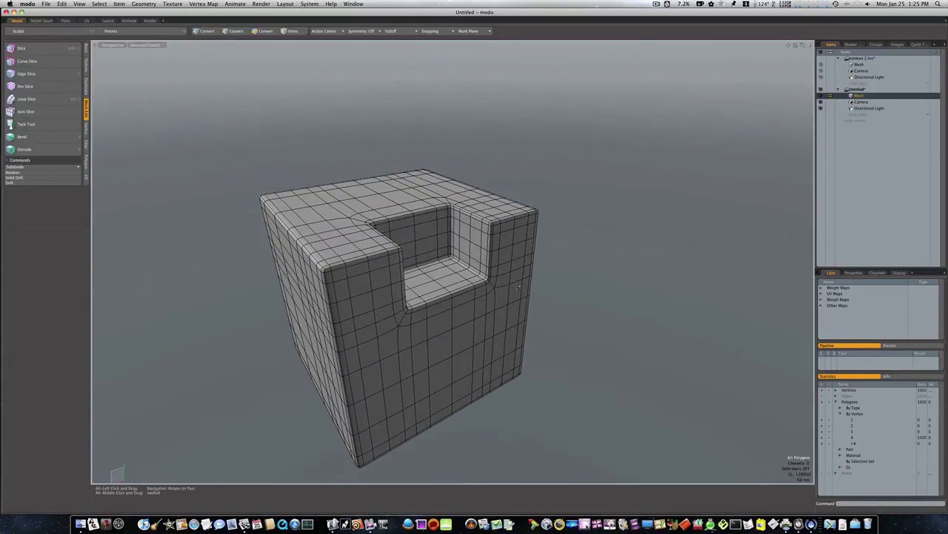
pyautogui.keyDown('alt'); pyautogui.moveTo(415, 271); pyautogui.dragTo(466, 280); pyautogui.keyUp('alt')
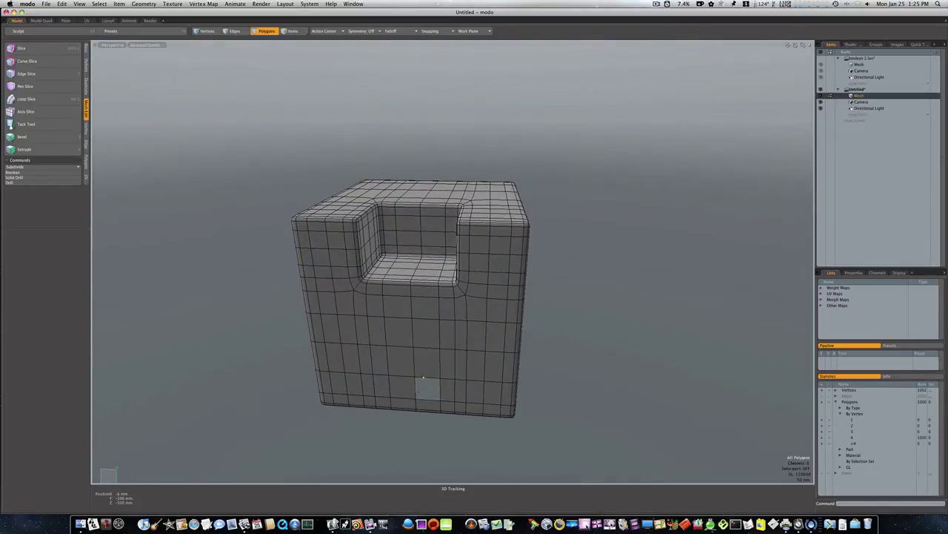
pyautogui.keyDown('alt'); pyautogui.moveTo(355, 215); pyautogui.dragTo(420, 208); pyautogui.keyUp('alt')
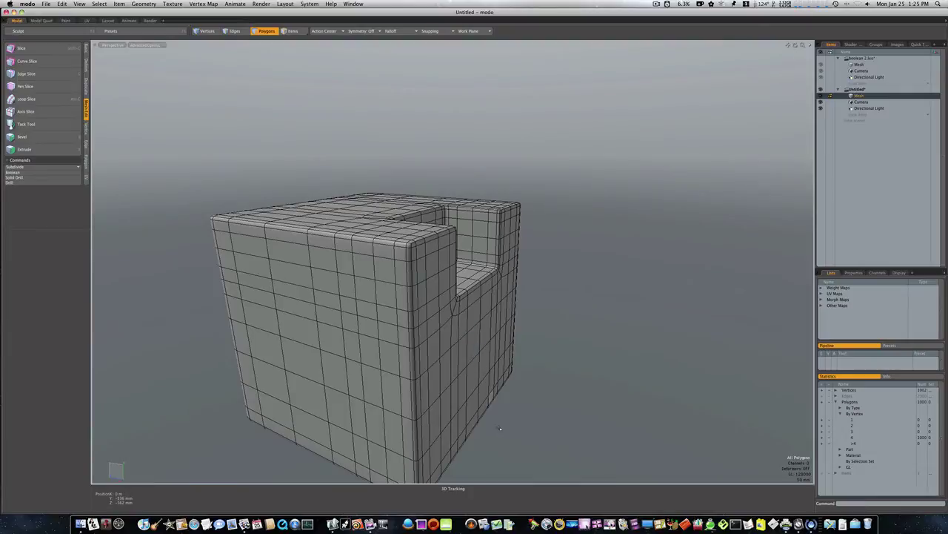
pyautogui.keyDown('alt'); pyautogui.moveTo(490, 398); pyautogui.dragTo(499, 279); pyautogui.keyUp('alt')
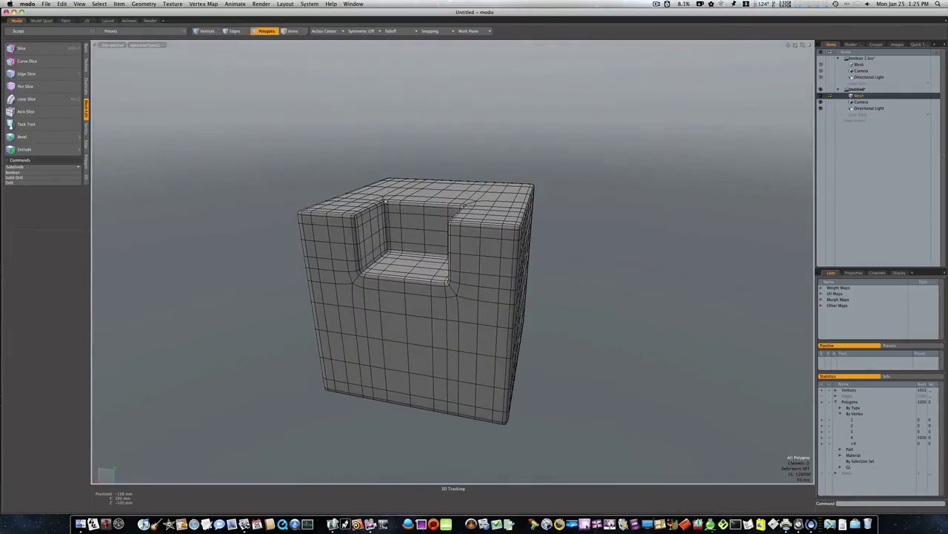
pyautogui.keyDown('alt'); pyautogui.moveTo(421, 371); pyautogui.dragTo(442, 289); pyautogui.keyUp('alt')
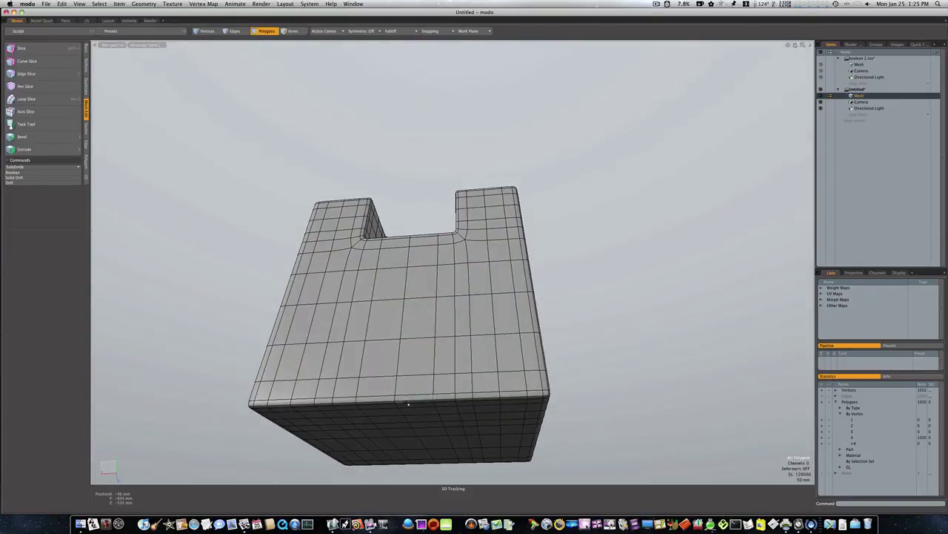
pyautogui.keyDown('alt'); pyautogui.moveTo(416, 264); pyautogui.dragTo(471, 310); pyautogui.keyUp('alt')
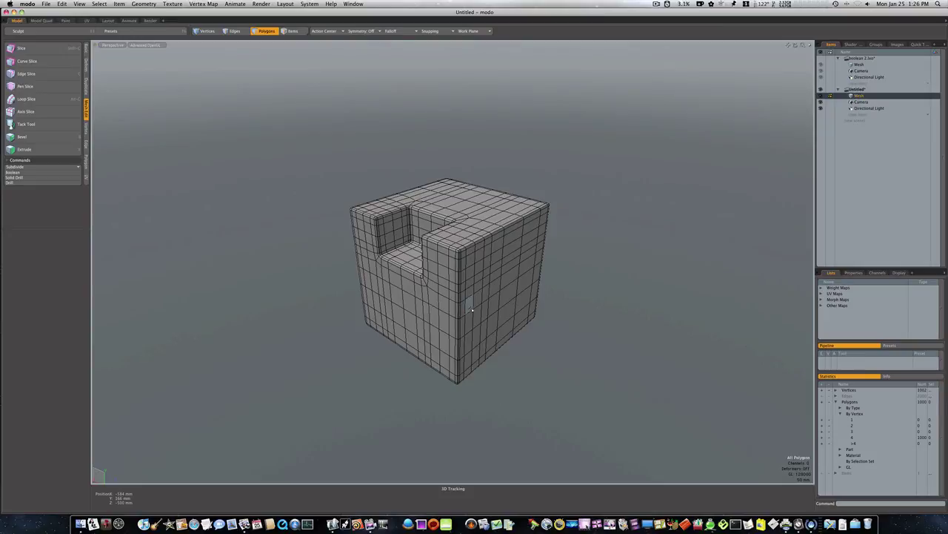
pyautogui.keyDown('ctrl'); pyautogui.keyDown('alt'); pyautogui.moveTo(435, 226); pyautogui.dragTo(399, 234); pyautogui.keyUp('alt'); pyautogui.keyUp('ctrl')
pyautogui.press('3')
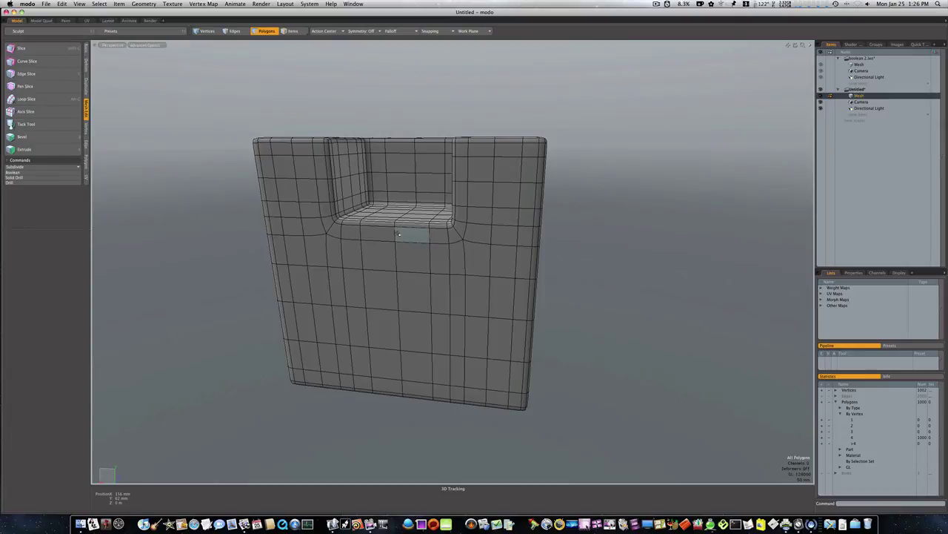